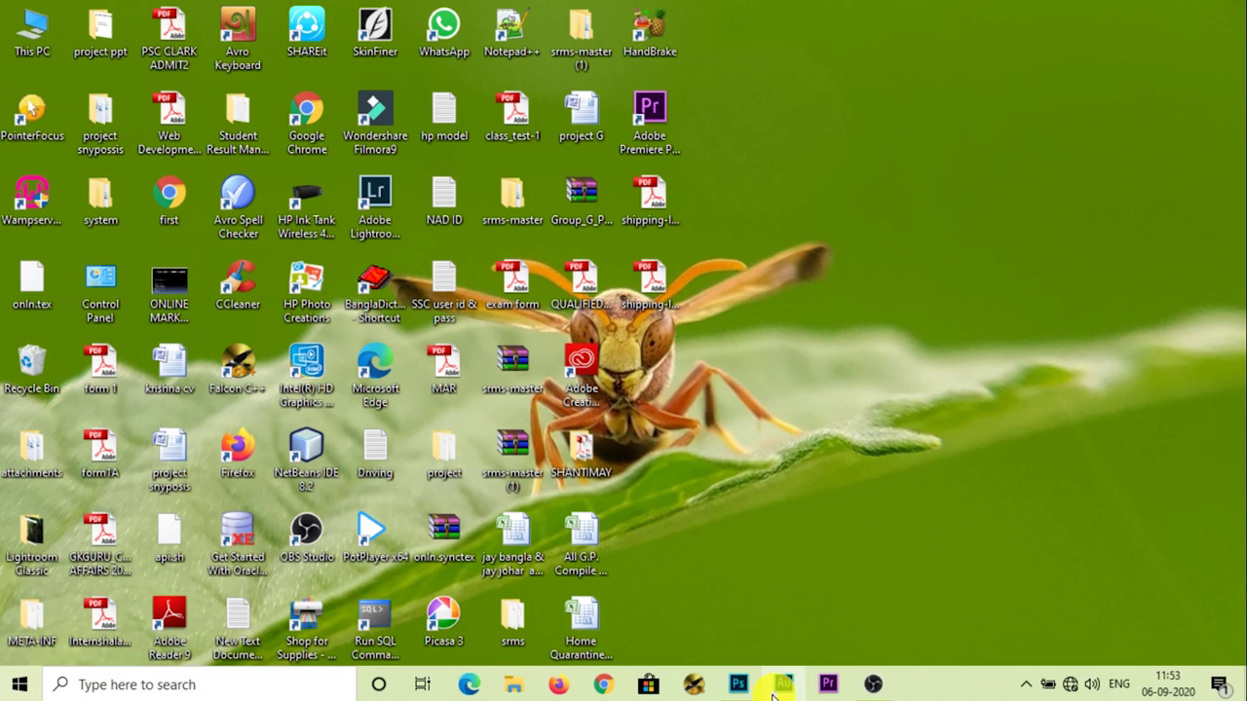
Step: Switch to Photoshop and open the recent image IMG_20200214_184147.jpg
click(740, 685)
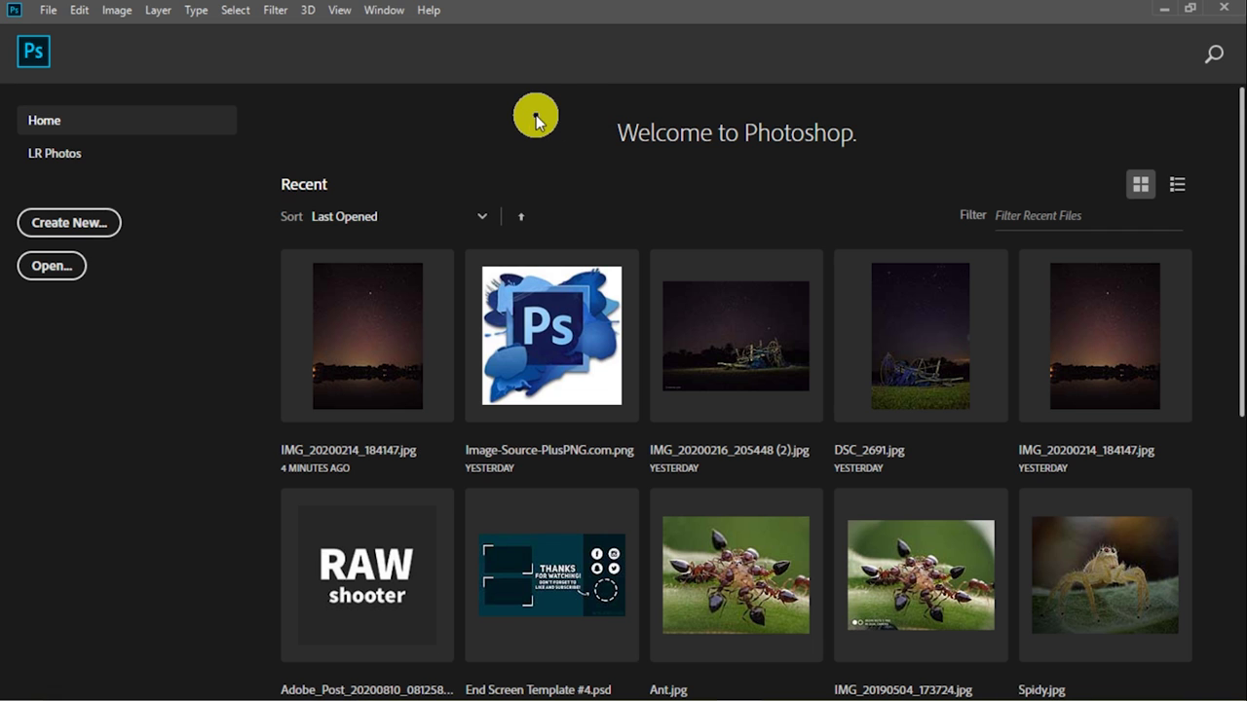
click(388, 312)
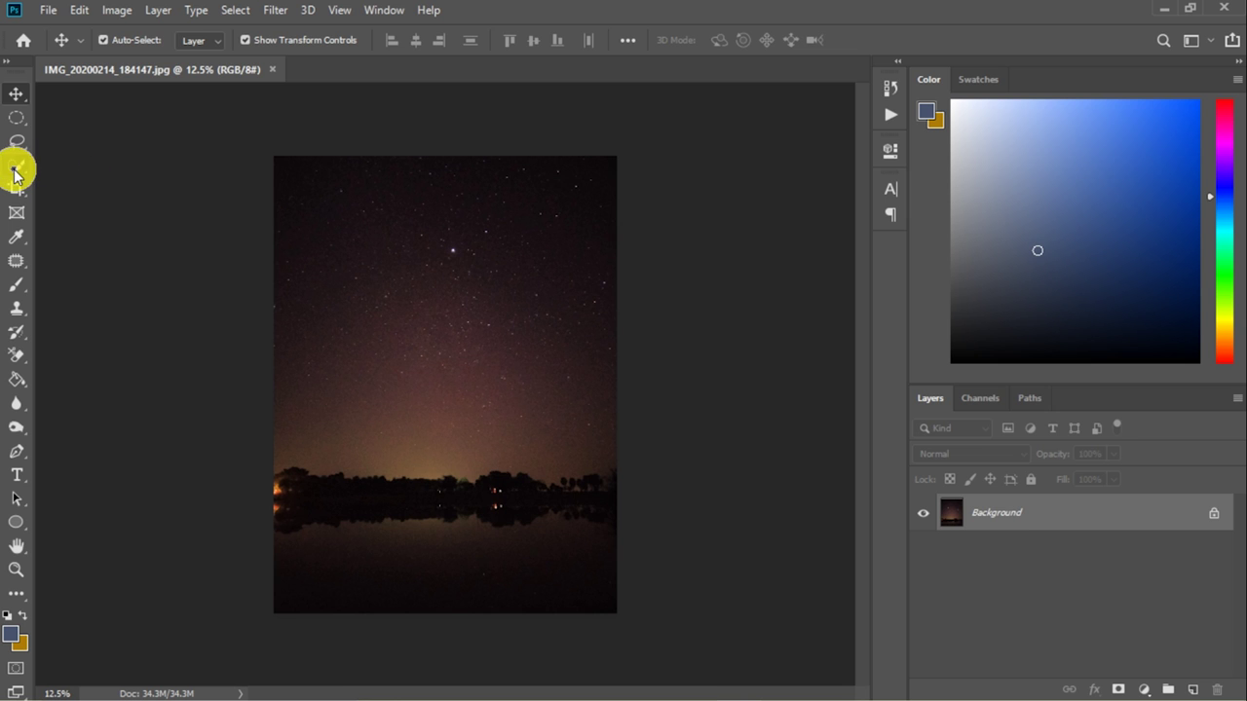
Step: Select the whole starry sky down to the tree line with the Quick Selection tool, using a brush size of 600
drag(15, 174, 83, 162)
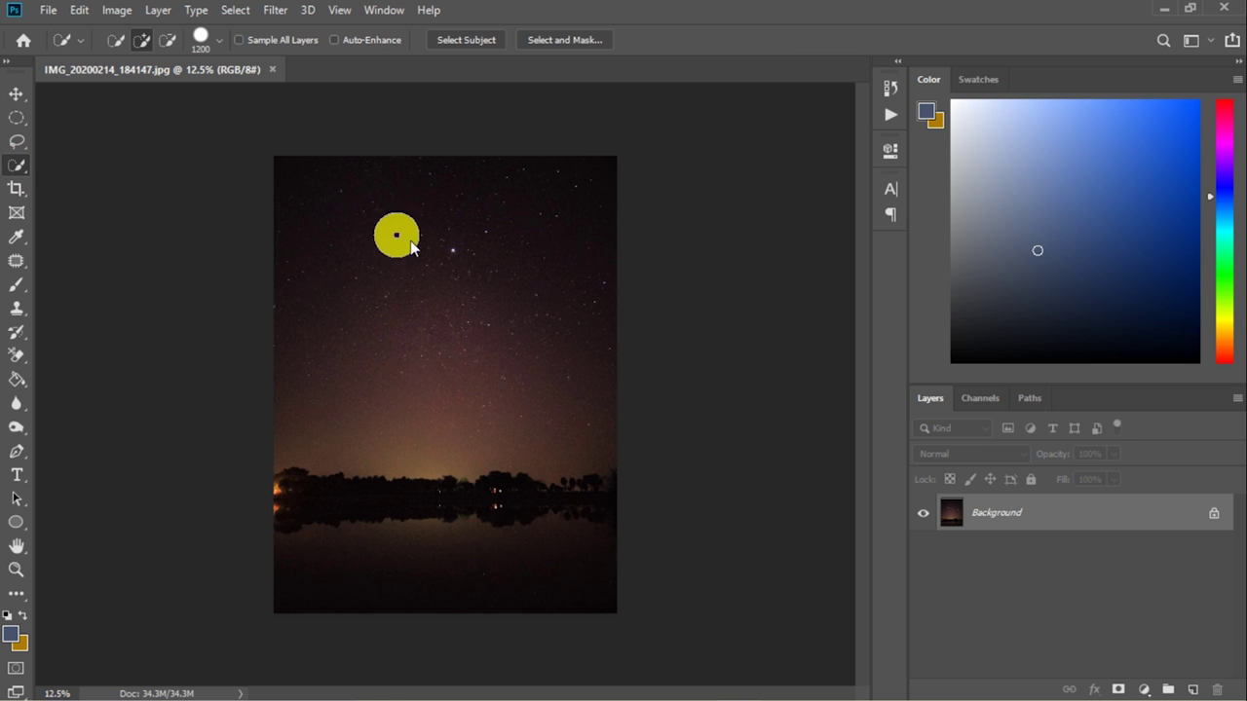
key(bracketright)
key(bracketright)
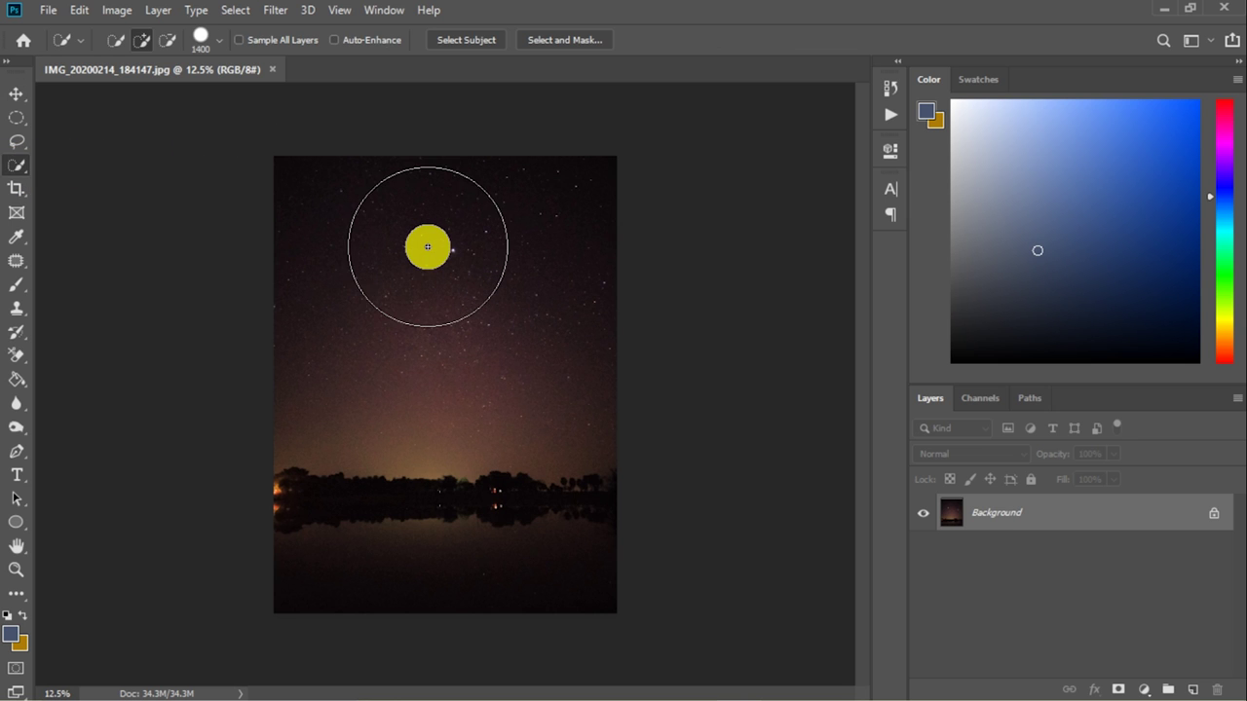
key(bracketleft)
key(bracketleft)
key(bracketleft)
key(bracketleft)
key(bracketleft)
key(bracketleft)
key(bracketleft)
key(bracketleft)
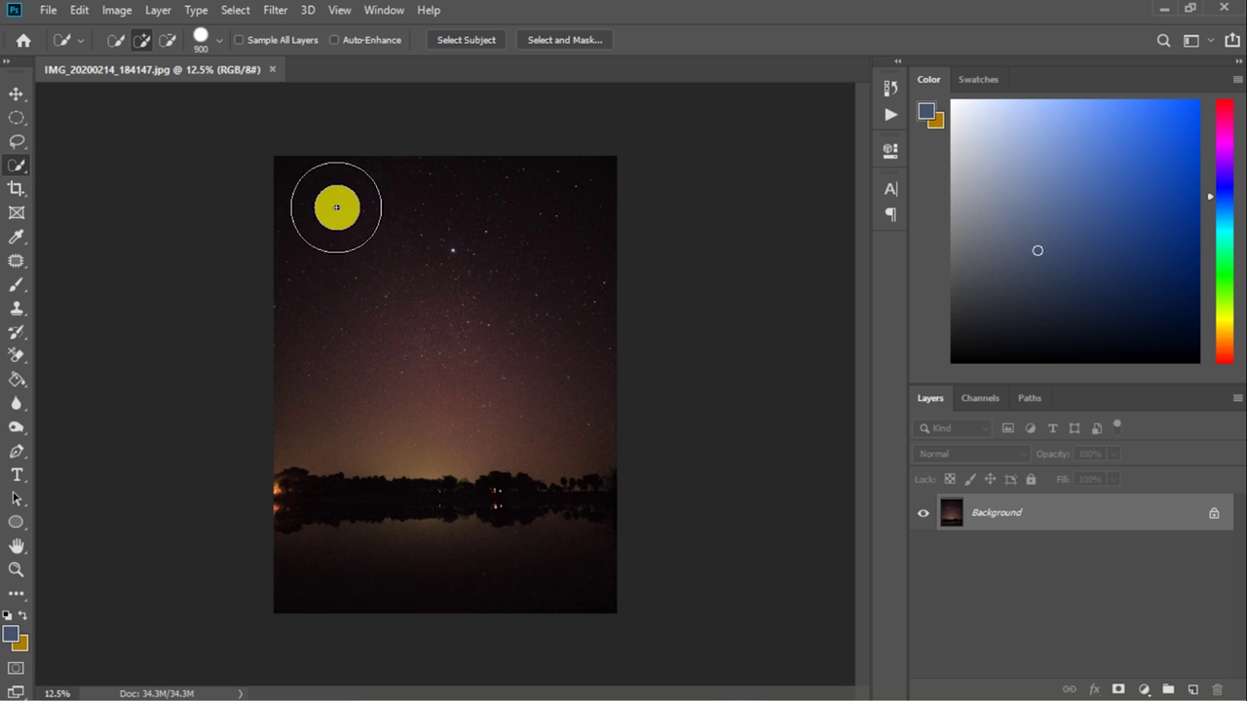
click(313, 202)
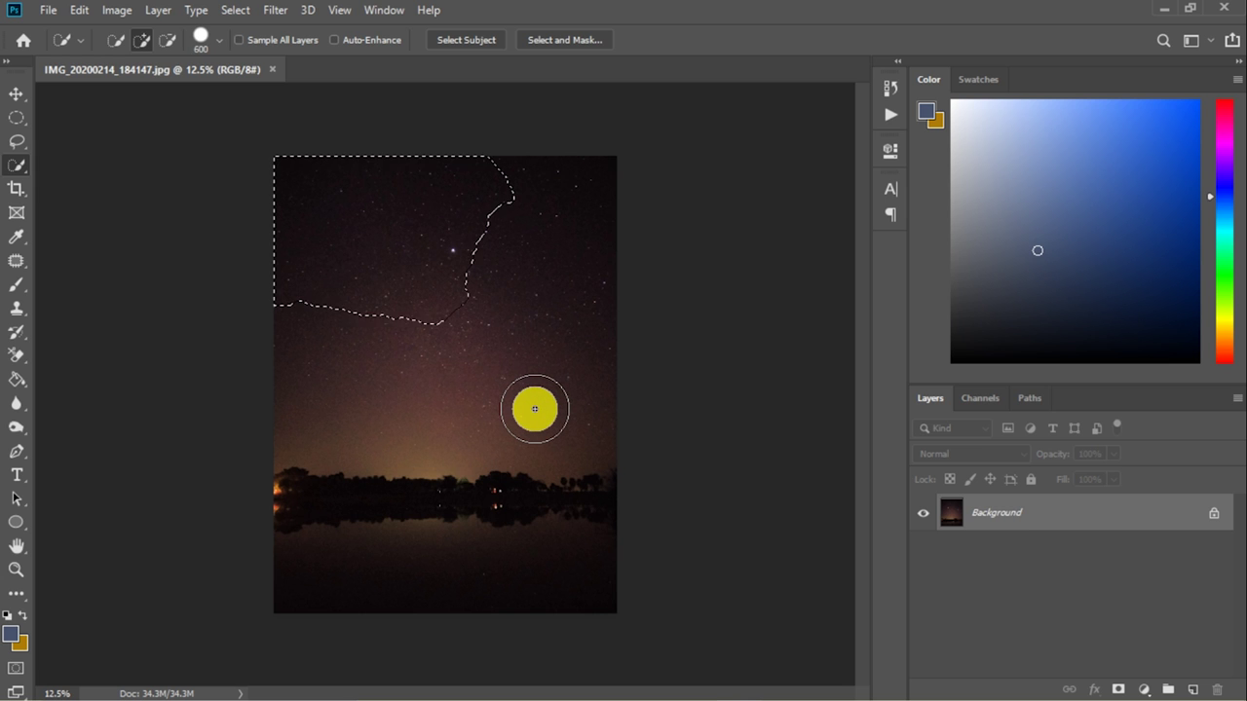
click(534, 409)
click(491, 331)
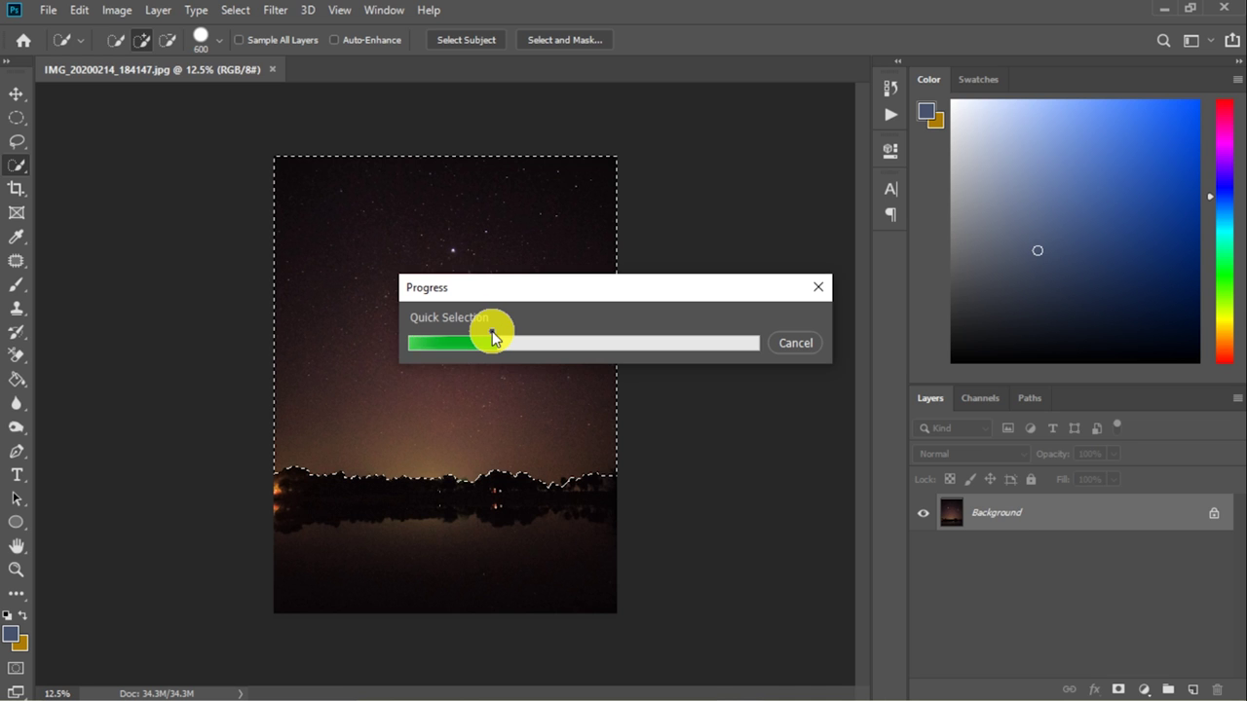
click(487, 327)
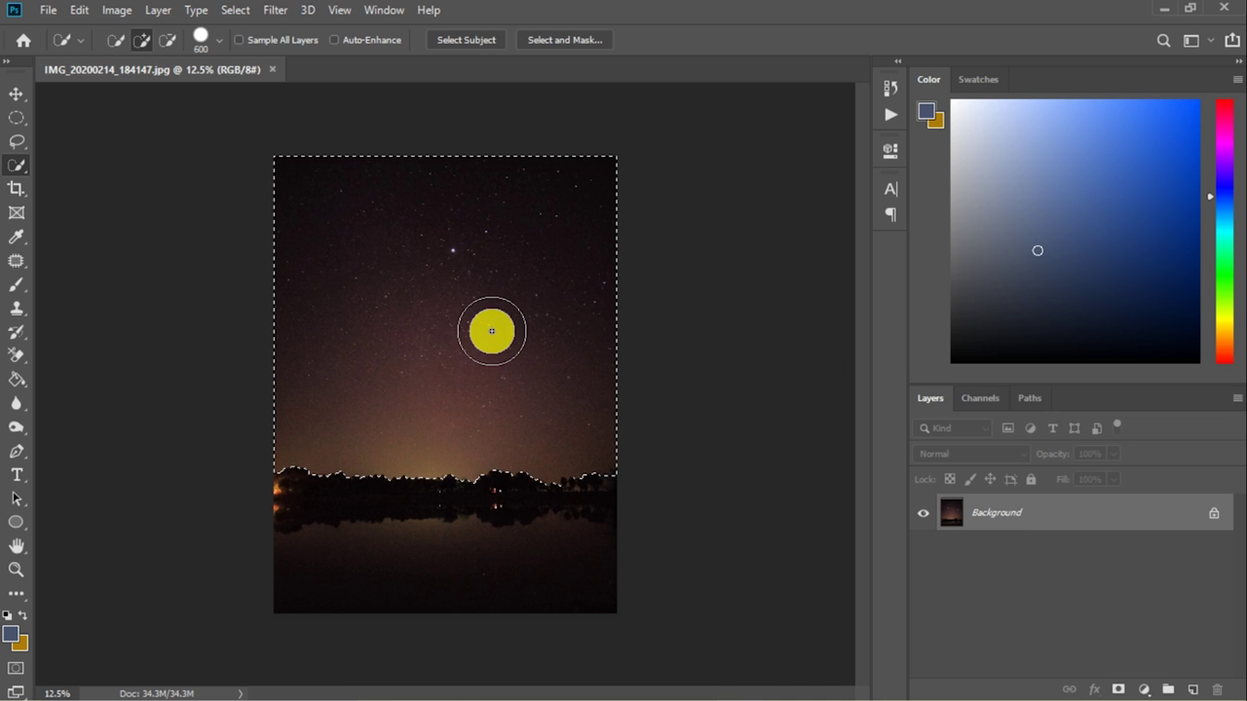
Step: Set Quick Selection to subtract from the selection, refine the sky's edge along the tree line, and reduce the brush size to 70
click(167, 40)
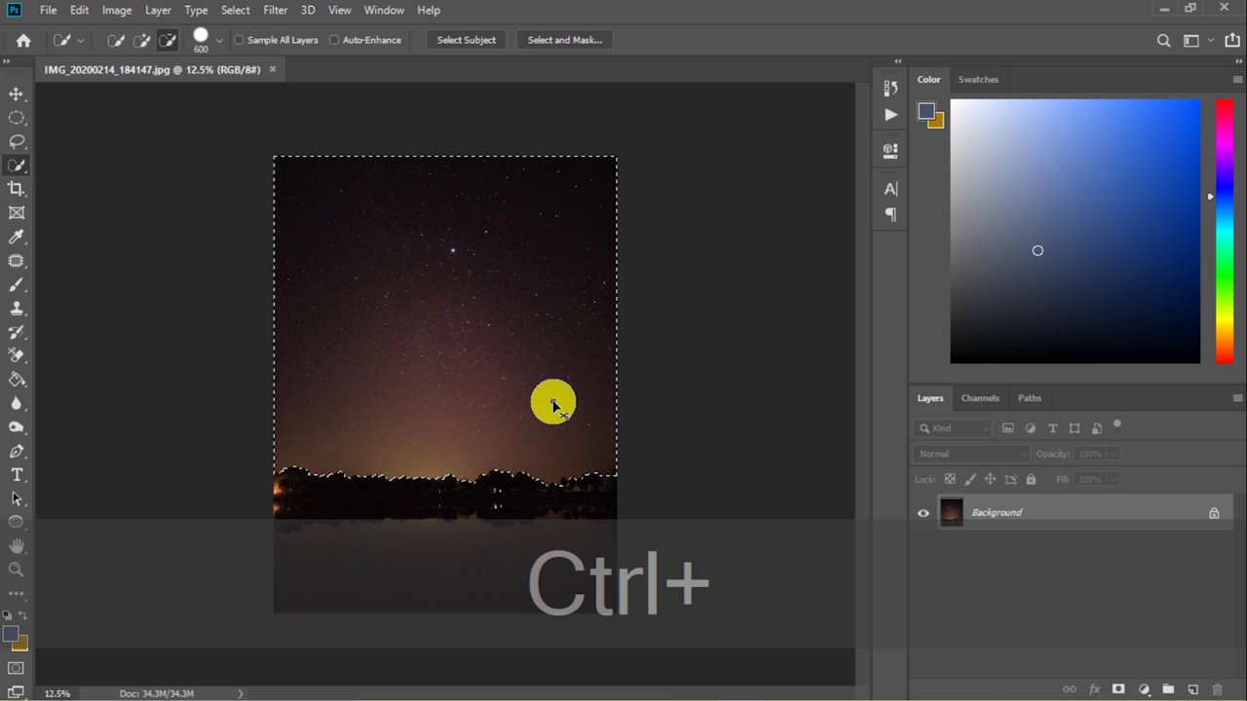
key(ctrl+equal)
key(ctrl+equal)
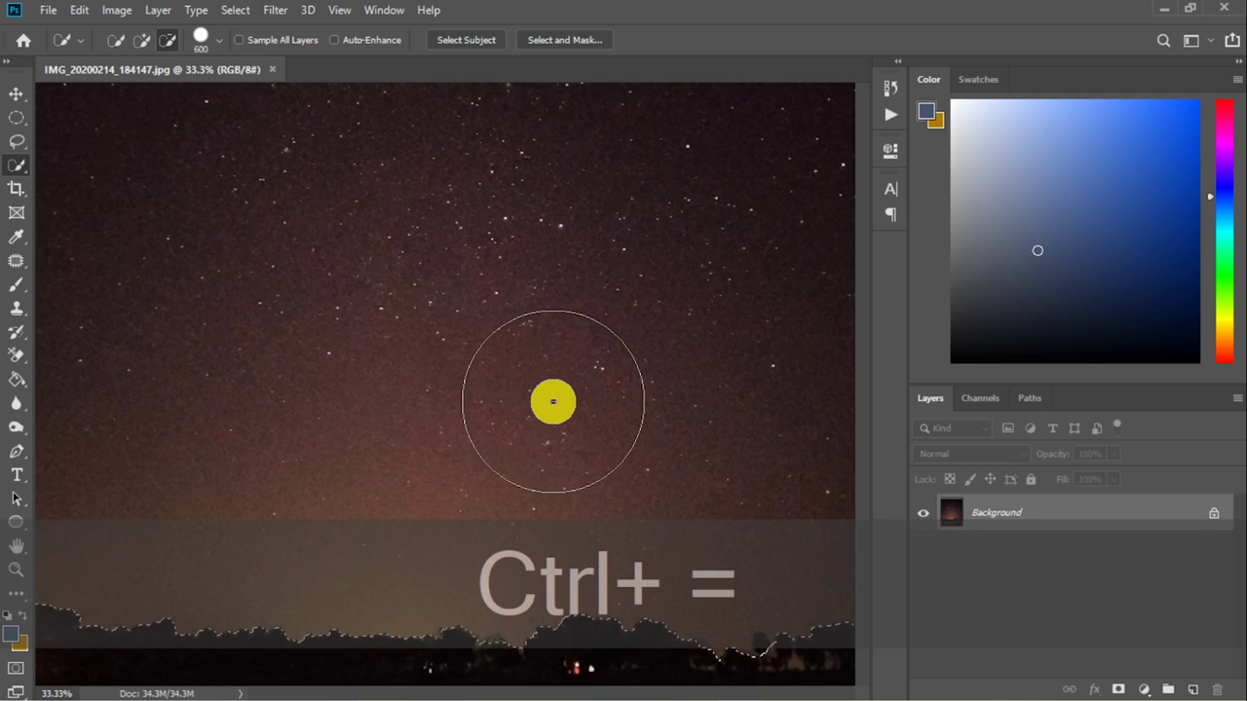
scroll(551, 400, down, 3)
mouse_move(541, 462)
mouse_down()
mouse_move(568, 473)
mouse_move(568, 458)
mouse_up()
key(bracketleft)
key(bracketleft)
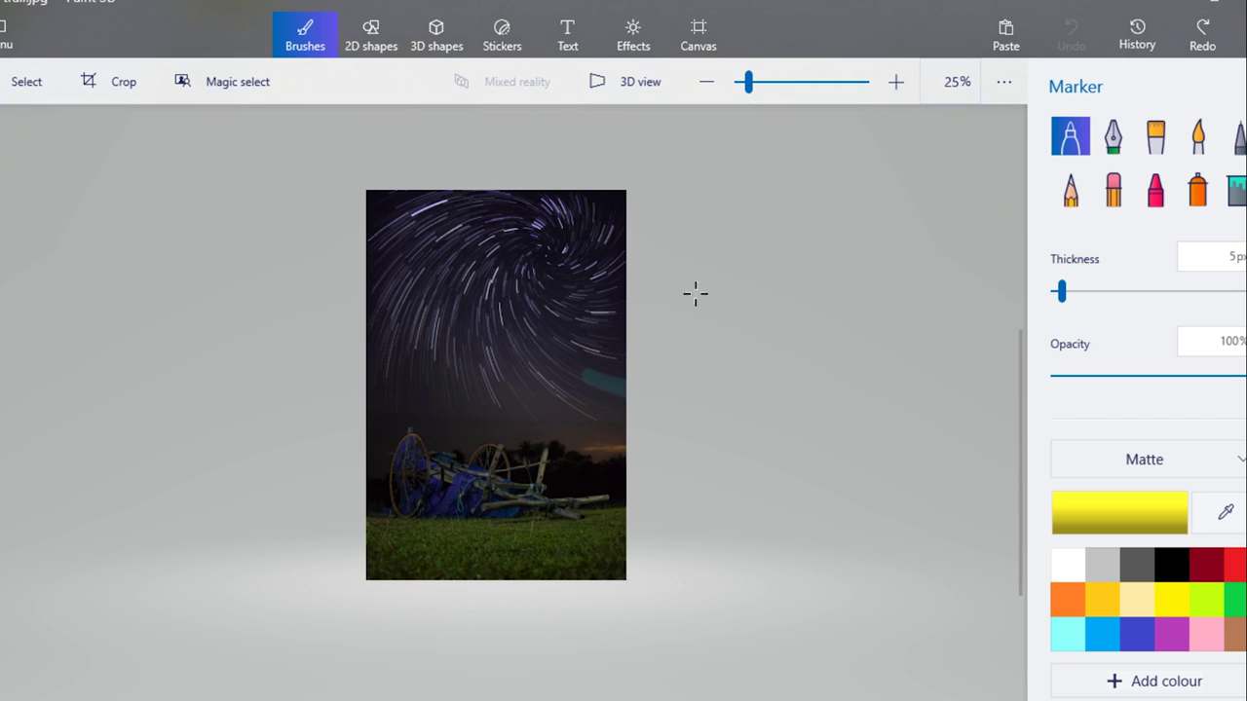
Step: Switch to the star trail photo in Paint 3D, circle the sky and the cart in yellow marker, and draw a dividing line between them
scroll(477, 430, up, 5)
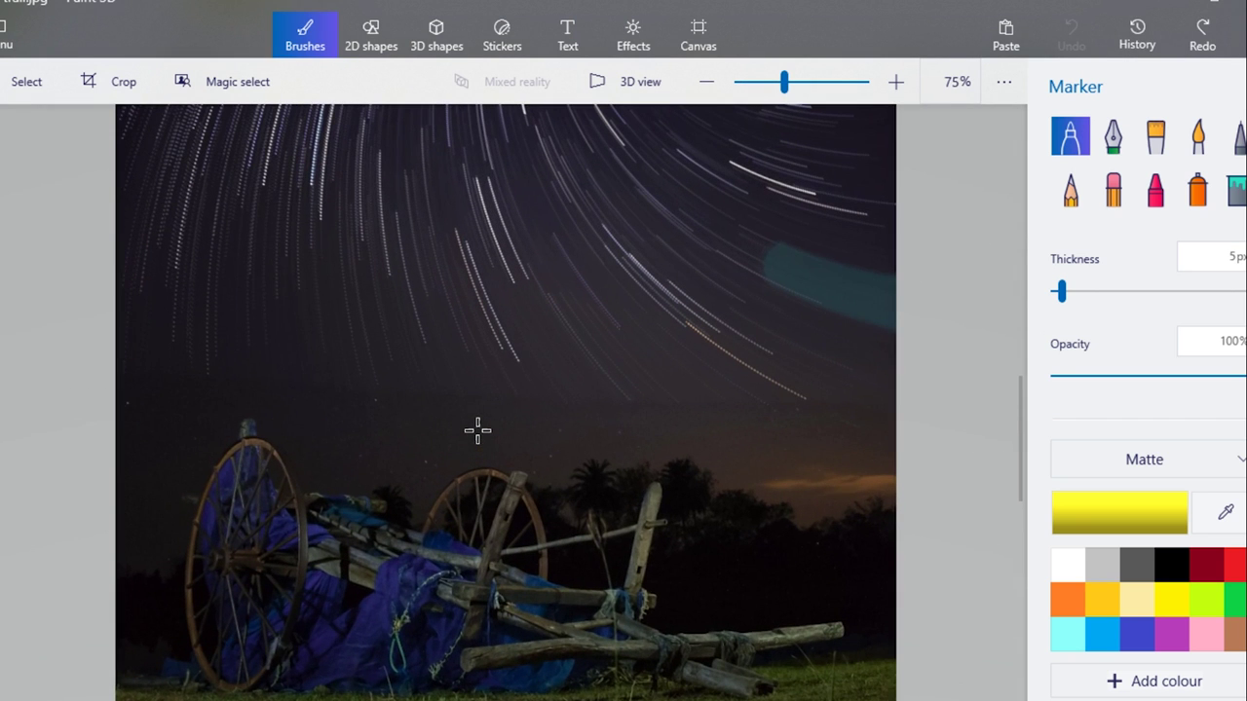
mouse_move(313, 173)
mouse_down()
mouse_move(328, 261)
mouse_move(381, 162)
mouse_move(333, 165)
mouse_up()
drag(462, 612, 544, 501)
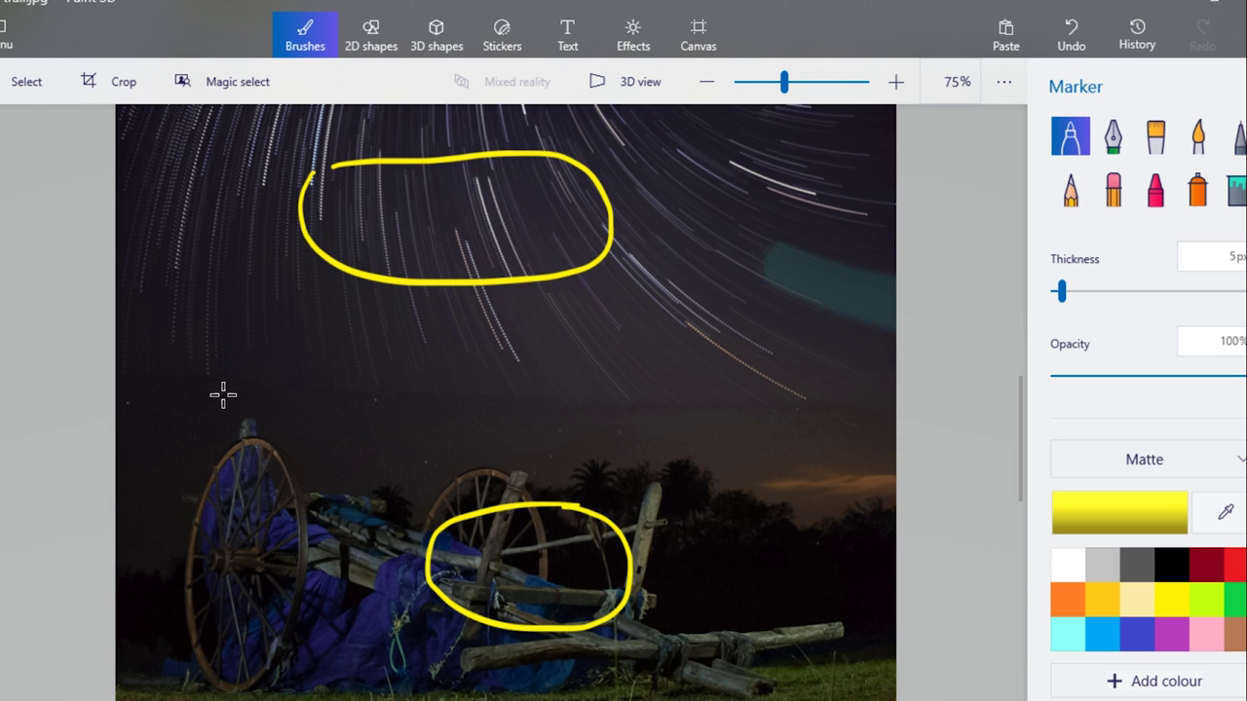
drag(223, 394, 774, 396)
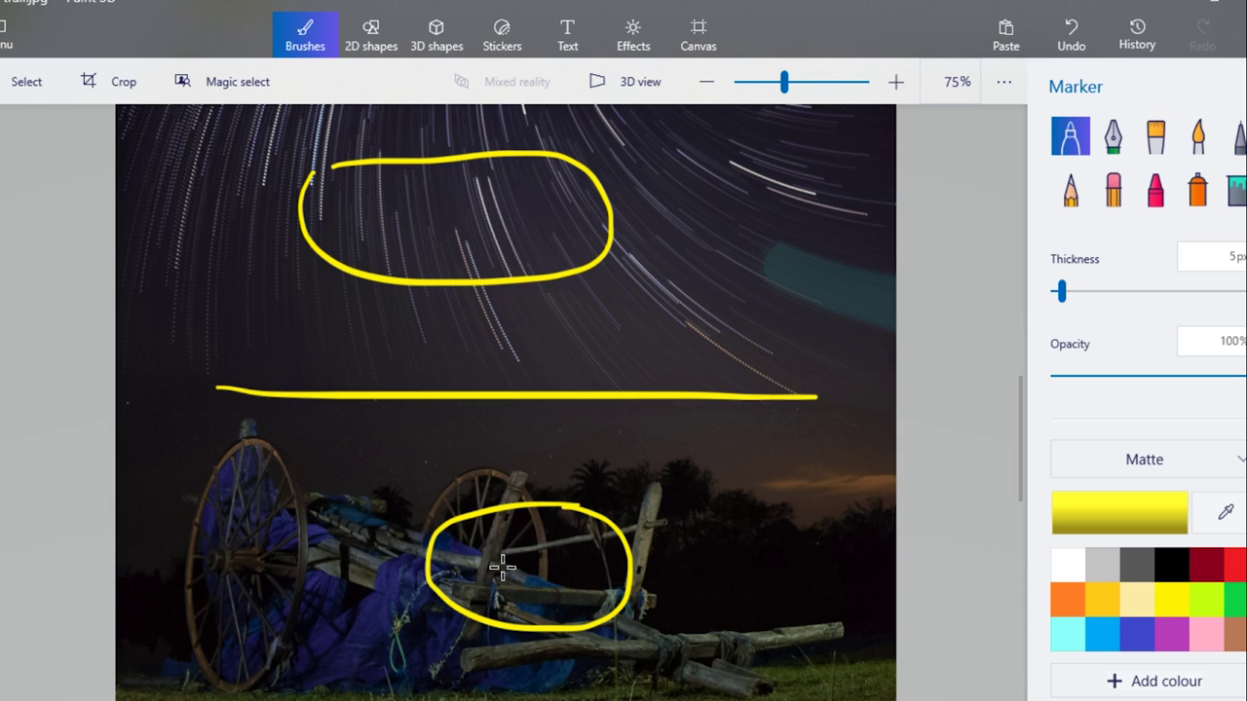
scroll(503, 567, down, 4)
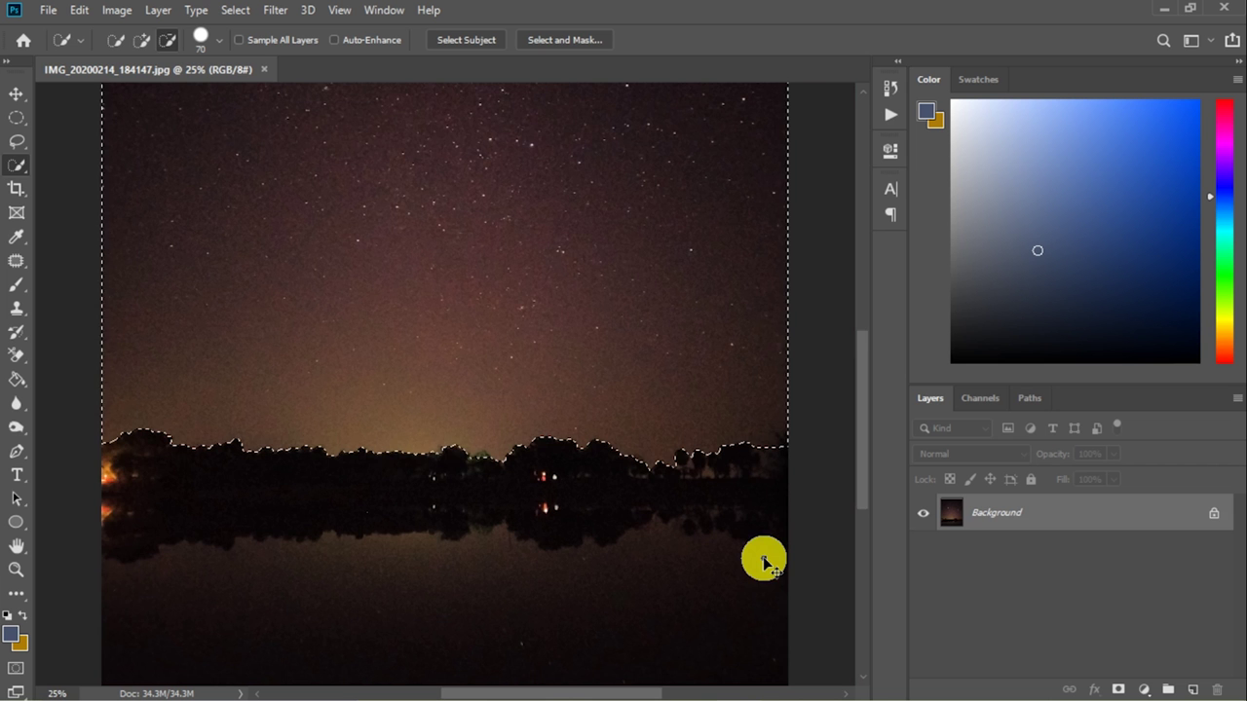
Step: Copy the selected sky onto its own layer with Layer Via Copy and activate the Move tool
key(ctrl+minus)
key(ctrl+minus)
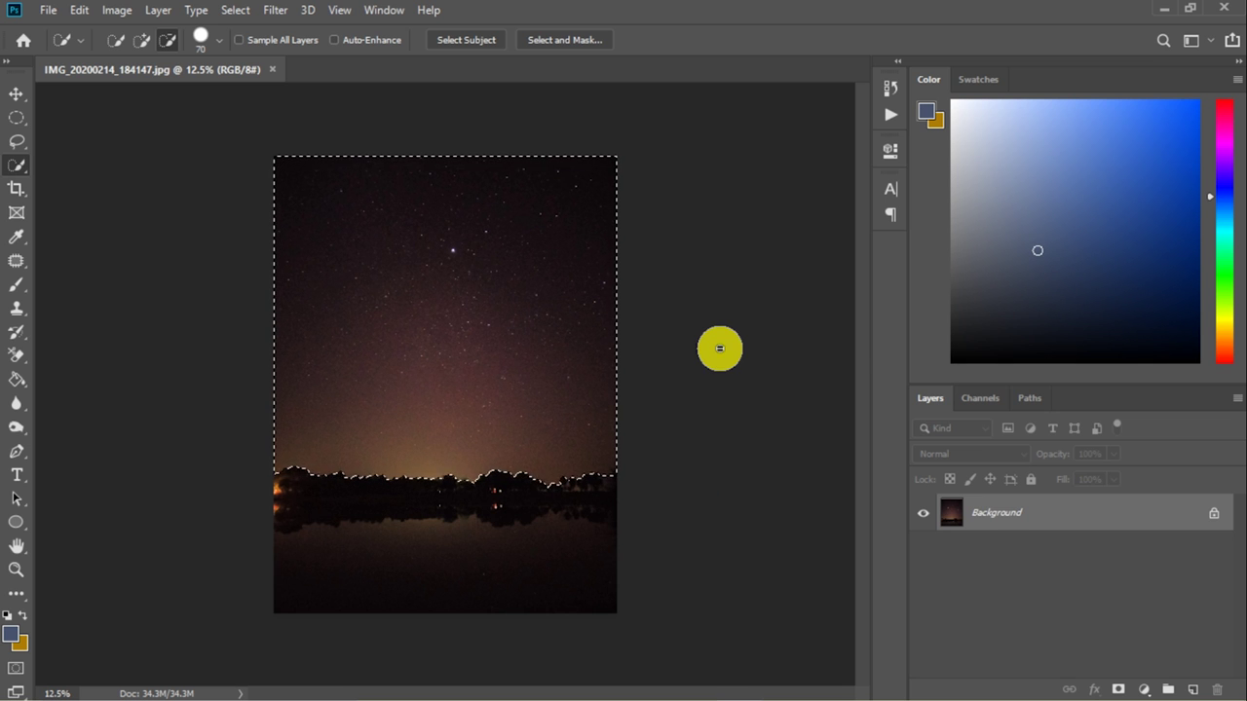
right_click(546, 345)
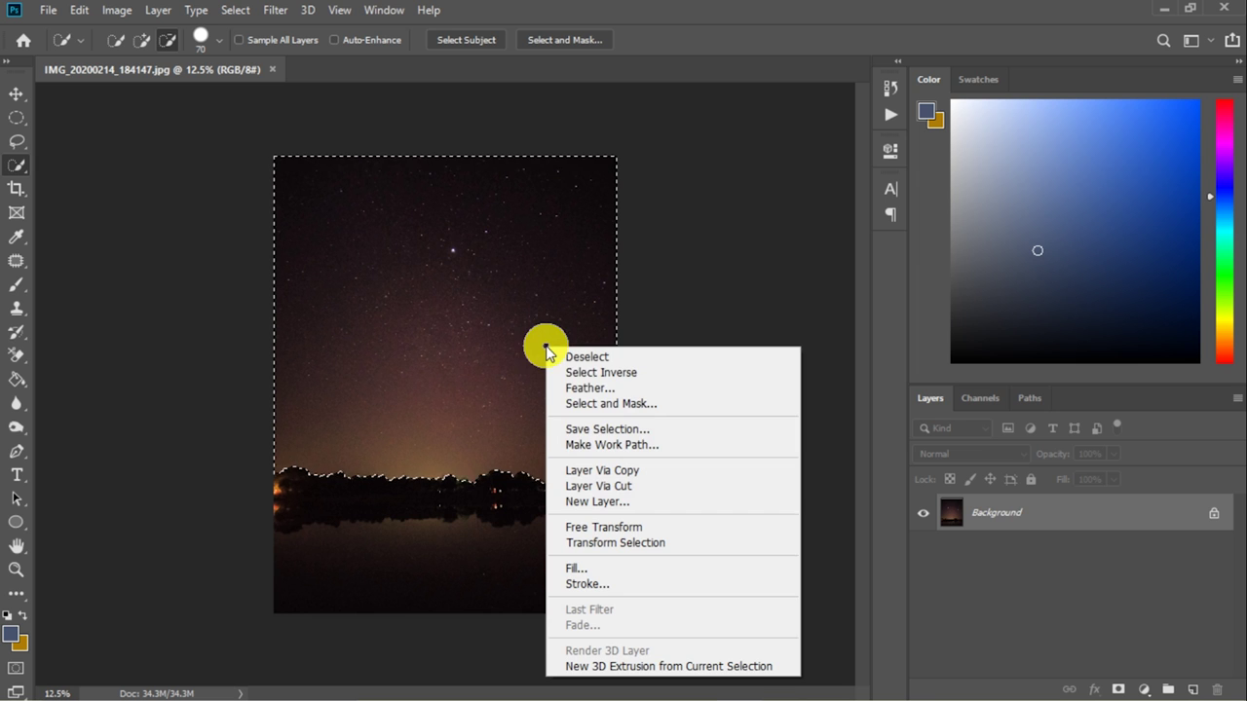
click(626, 470)
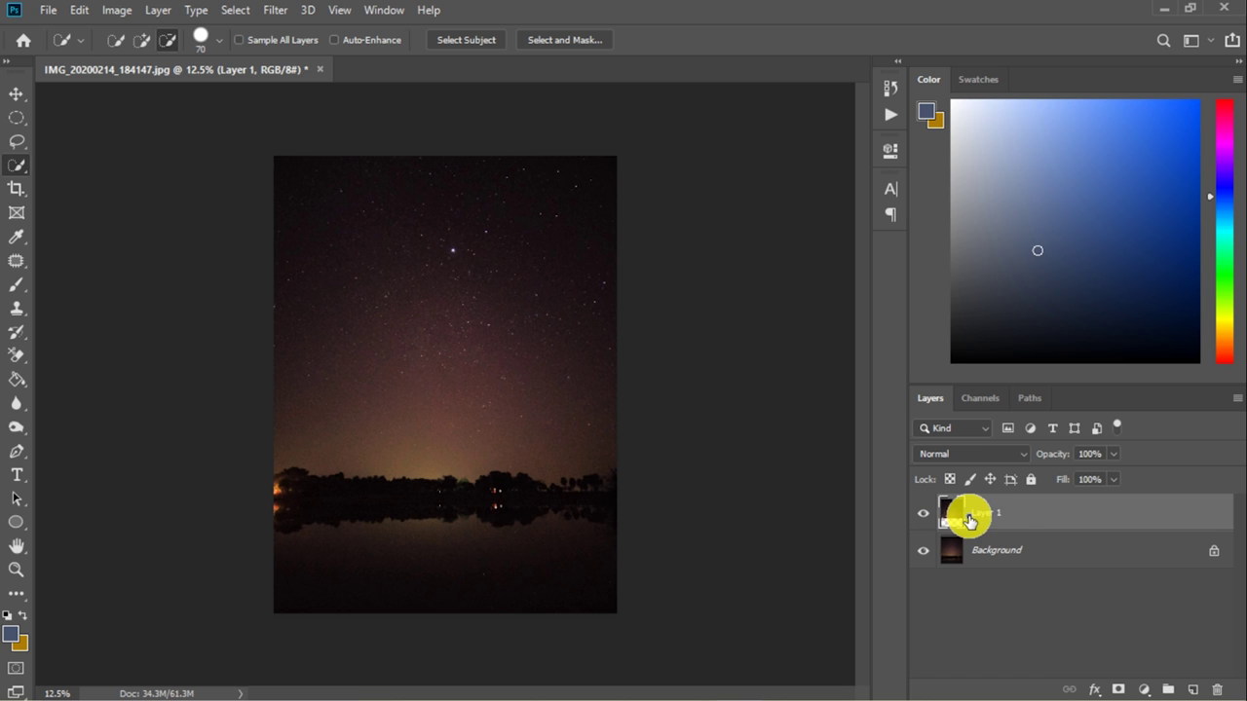
click(16, 94)
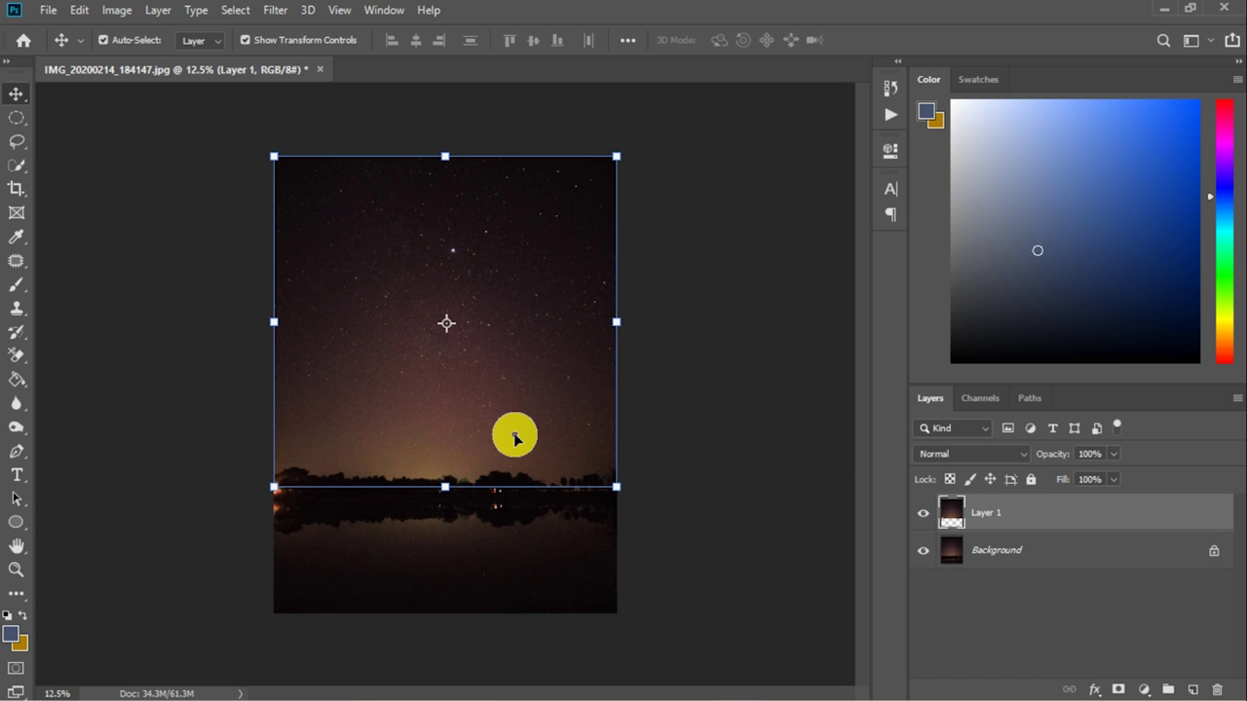
Step: Create a new action named "Star Trail" in the Default Actions set and start recording it
click(380, 11)
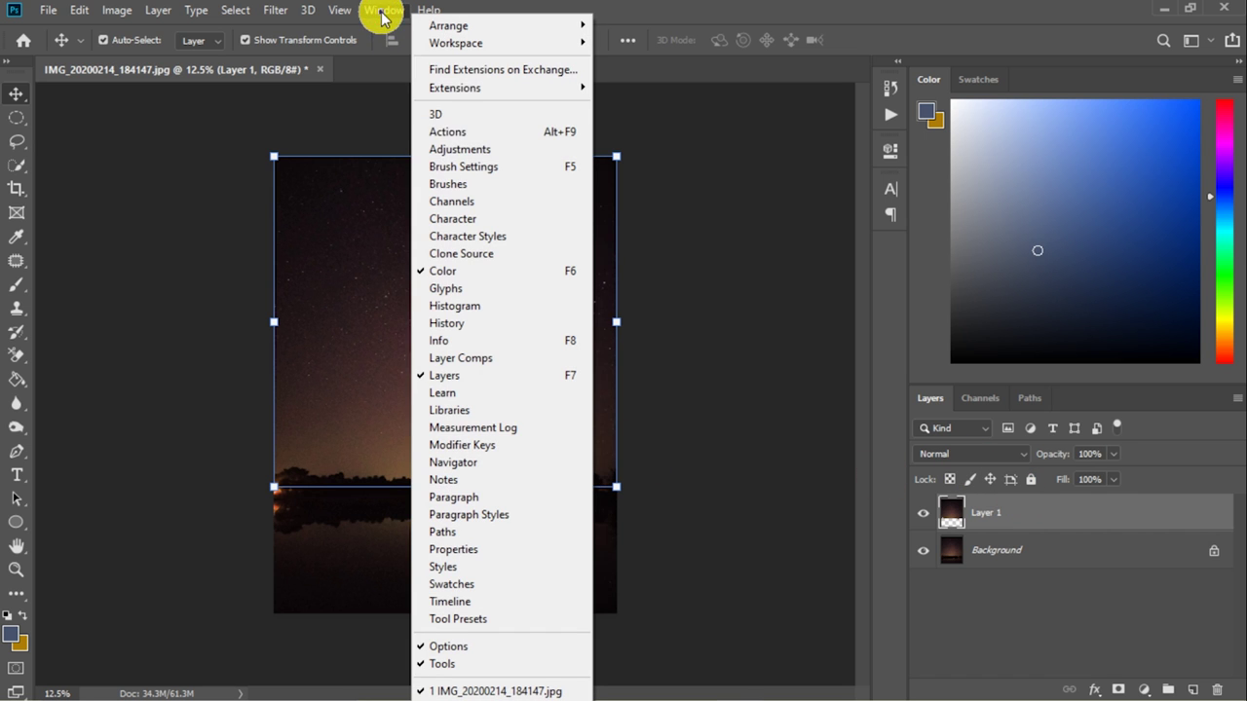
click(456, 134)
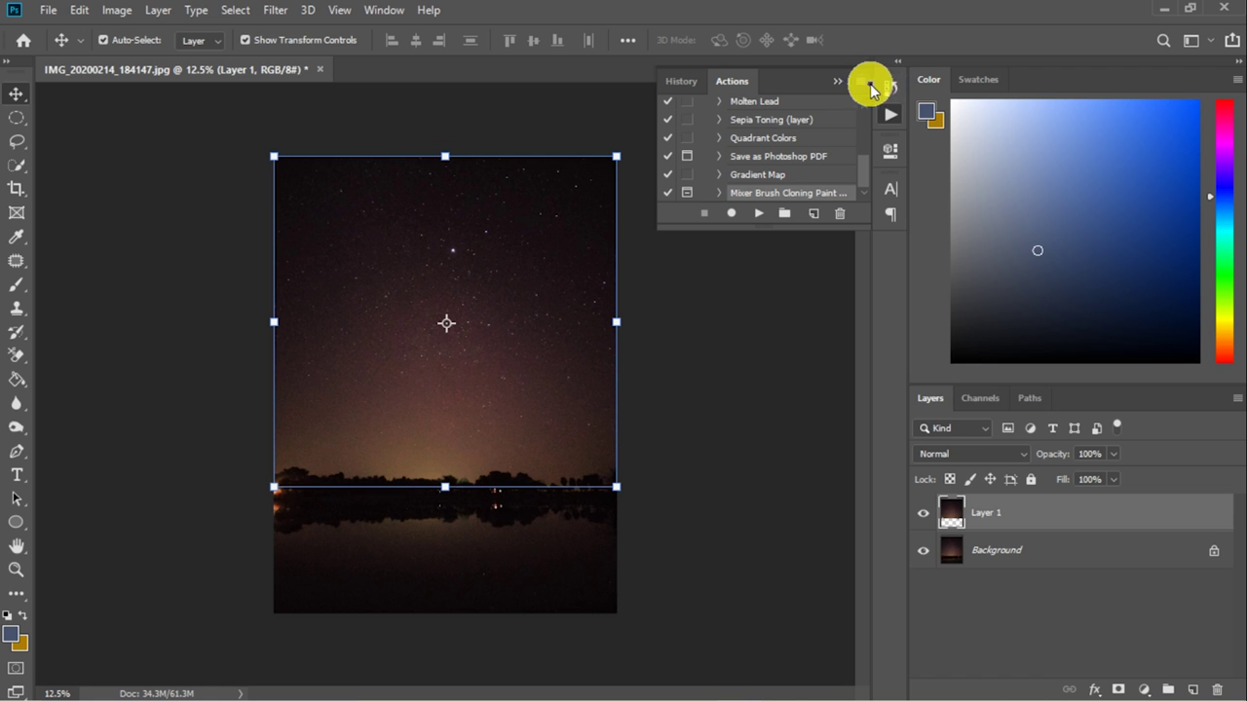
click(860, 82)
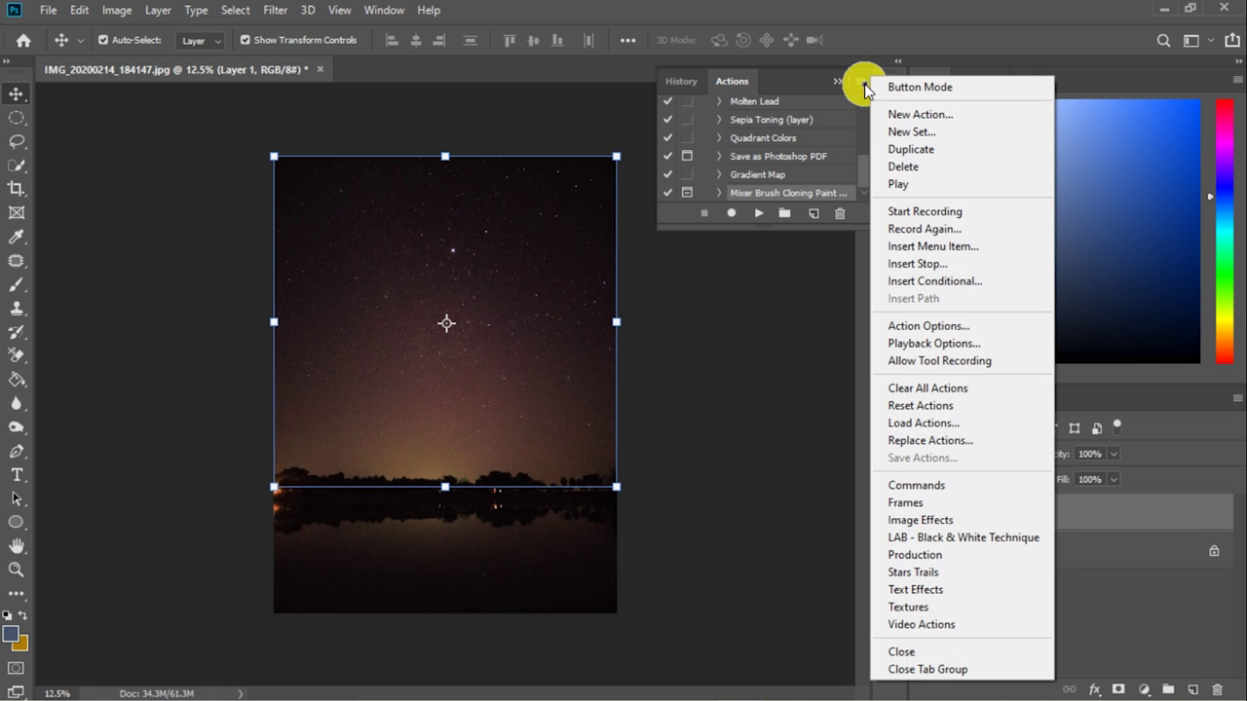
click(905, 117)
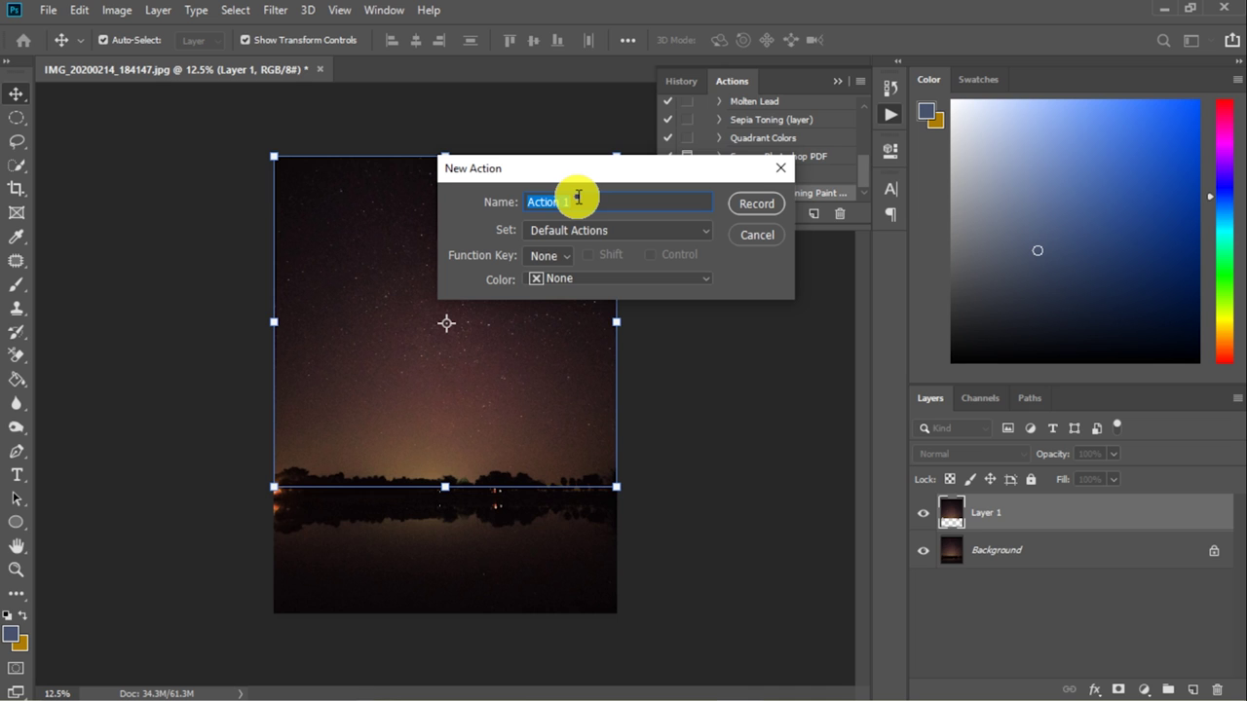
text(Star )
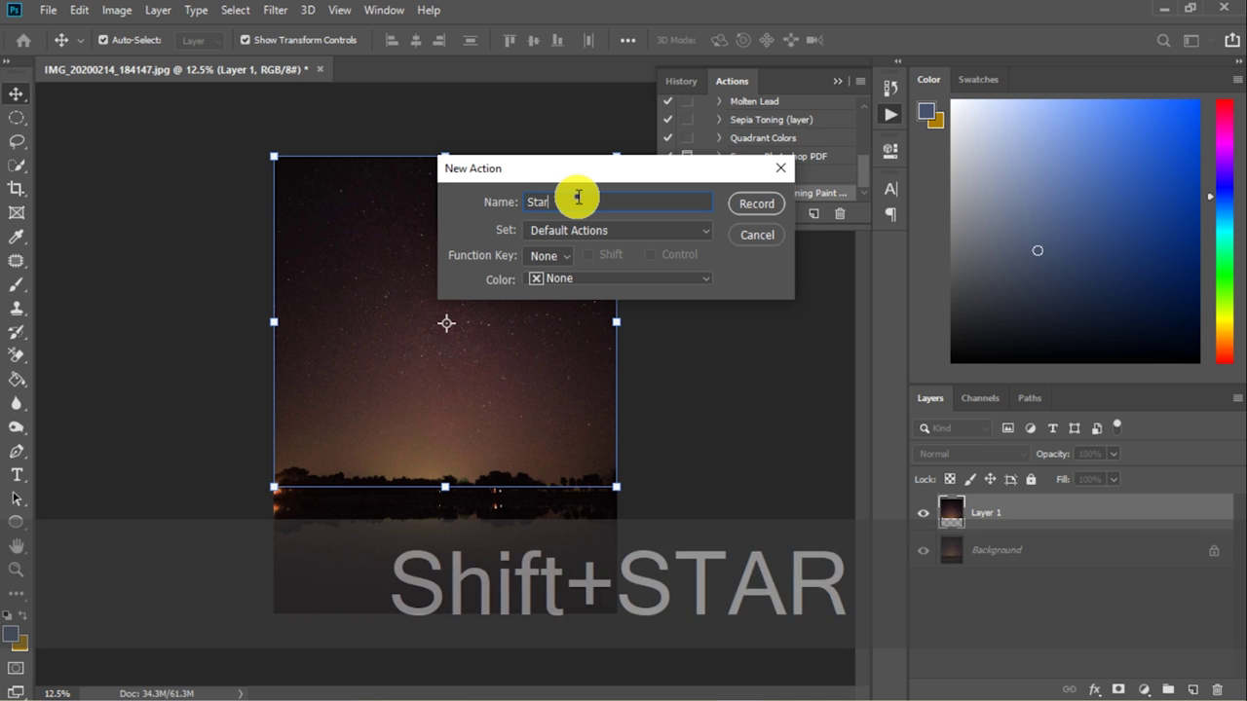
text(TR)
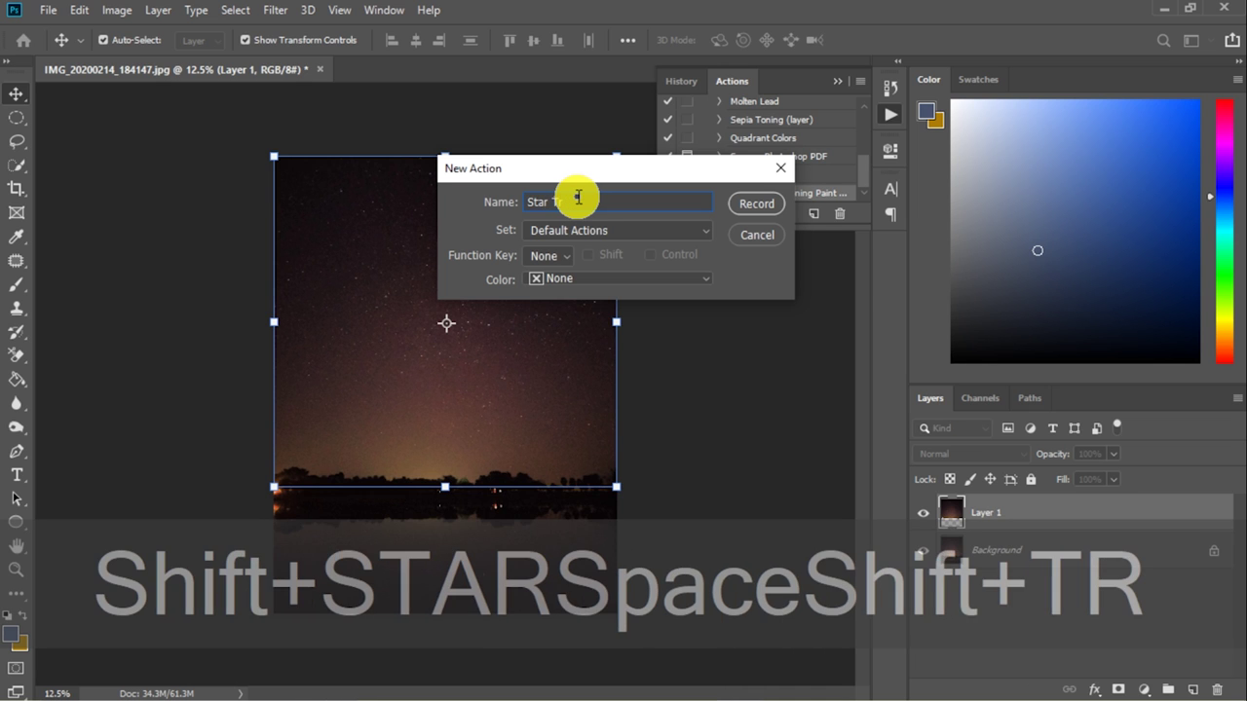
text(ail)
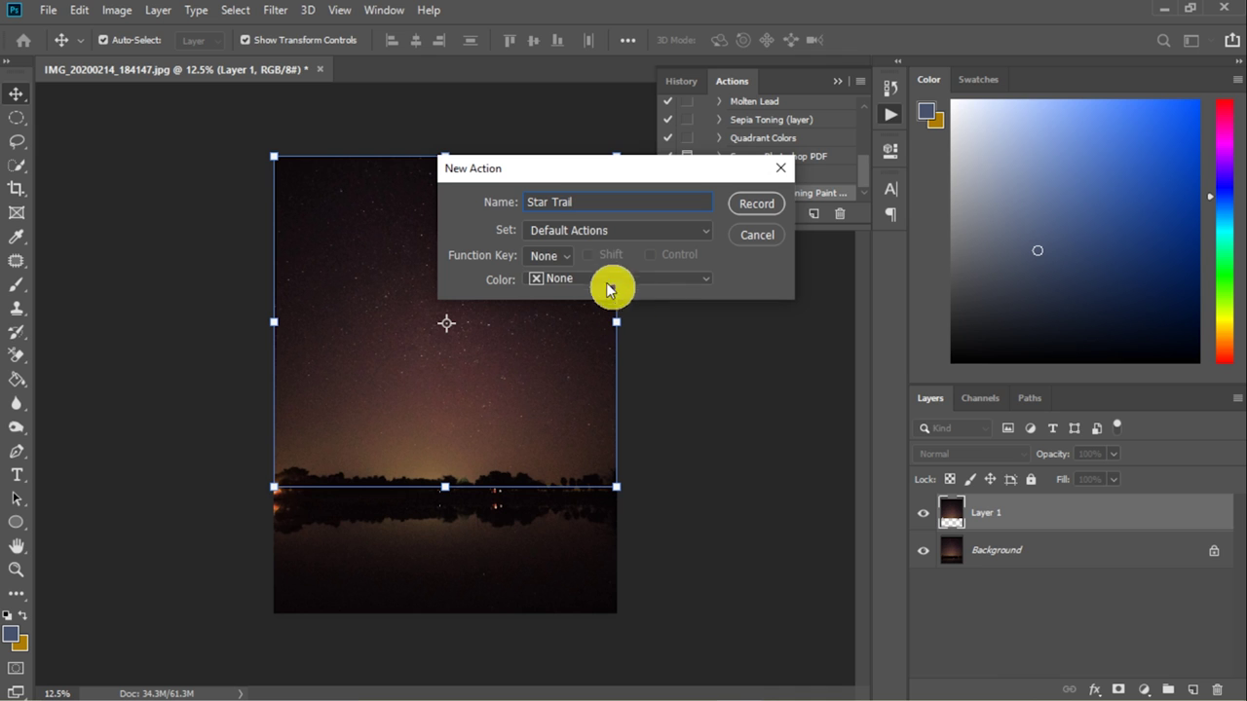
click(752, 205)
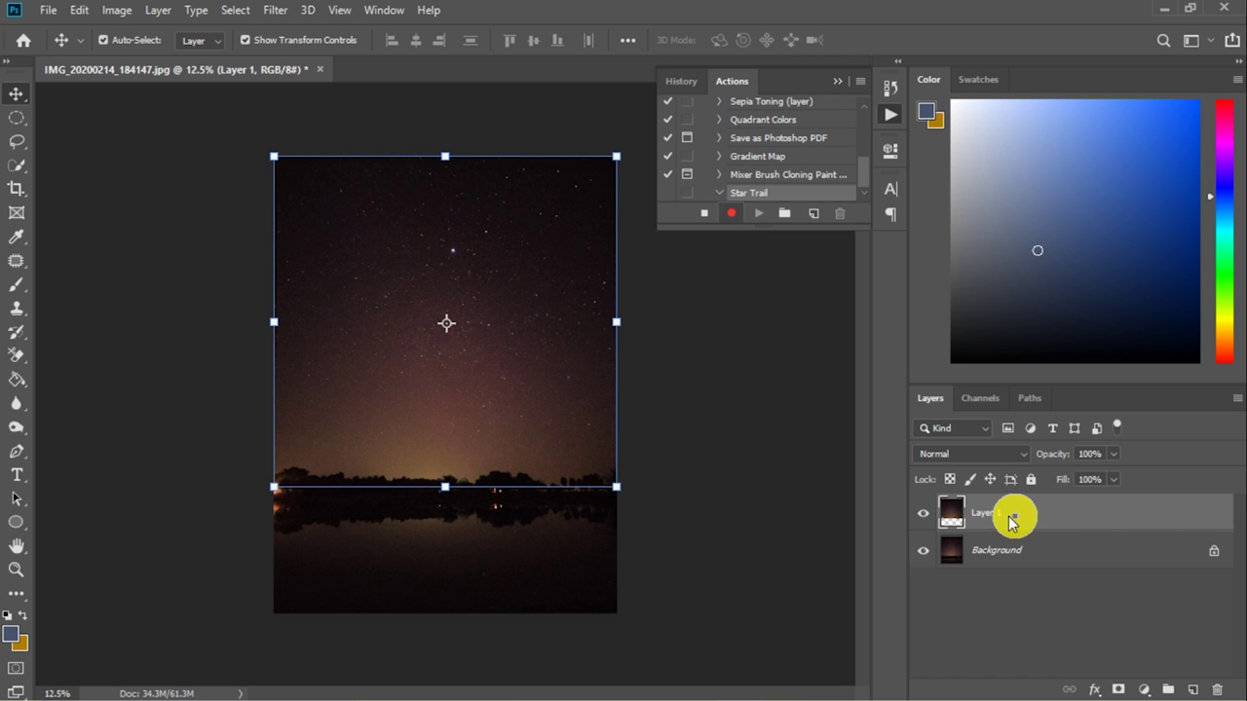
Step: Duplicate Layer 1 and start a free transform on the copy
drag(1037, 516, 1192, 690)
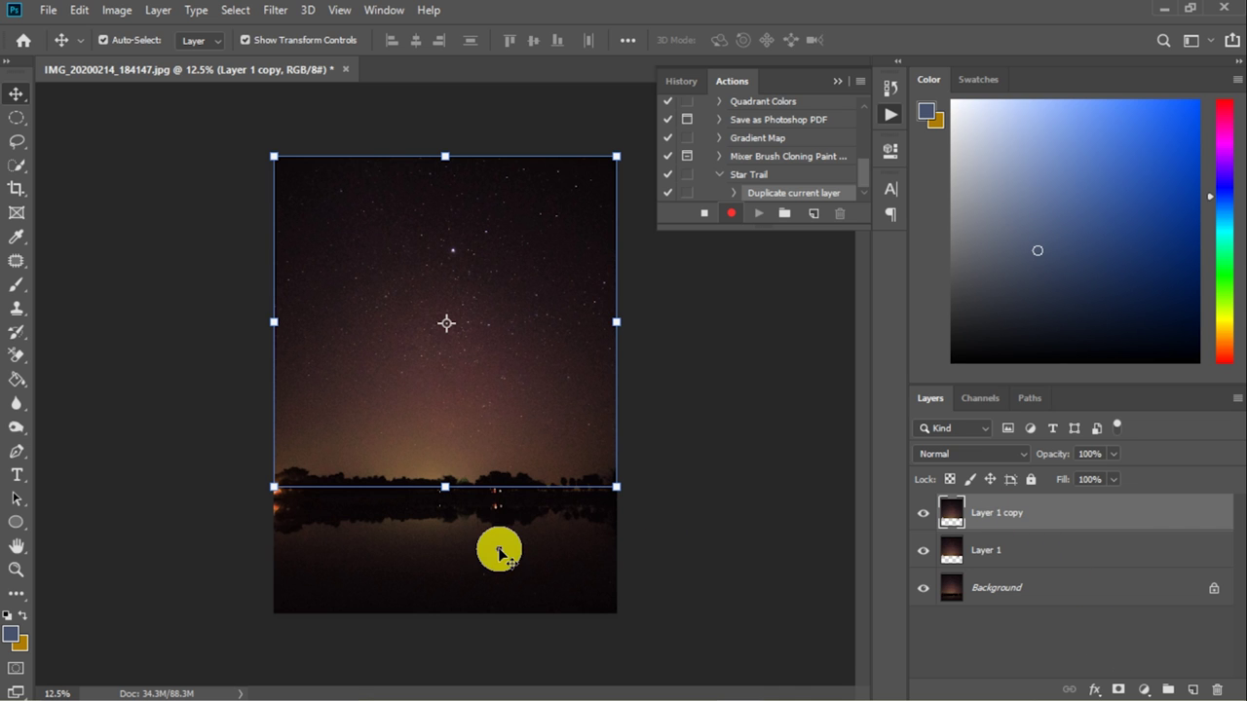
key(ctrl+t)
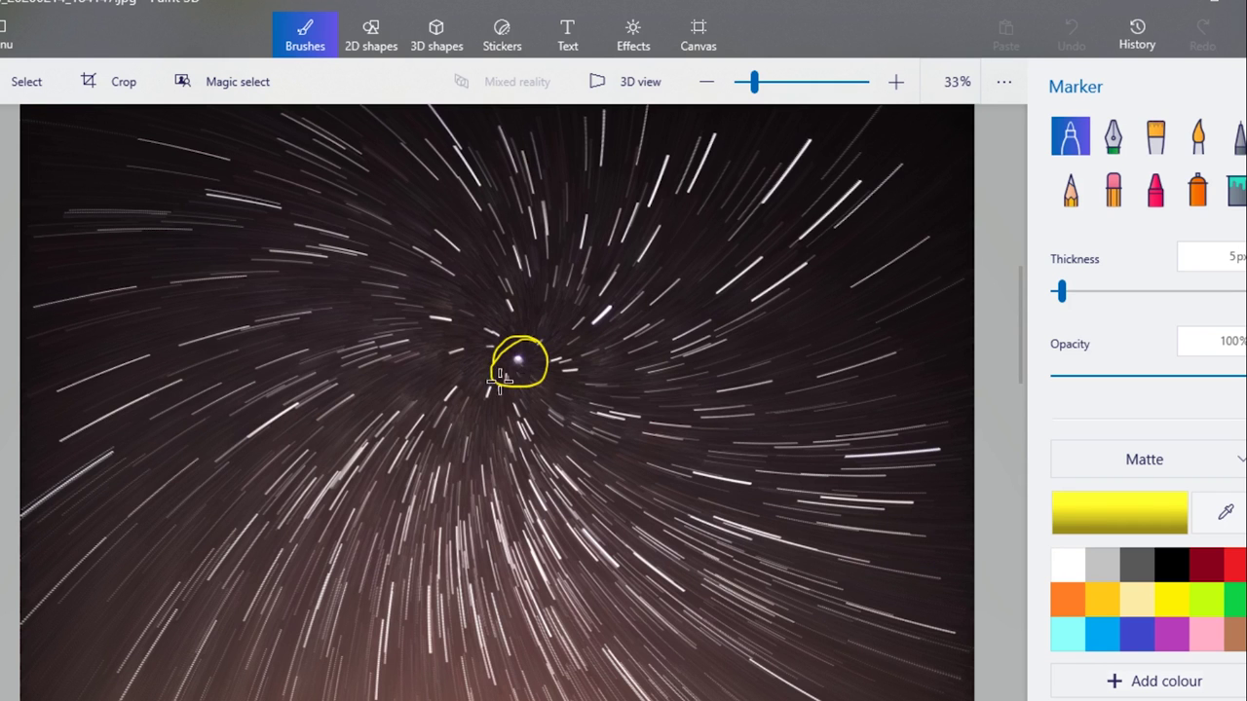
Step: In Paint 3D, draw two yellow marker strokes on the star trail image pointing toward the circled central star
drag(231, 481, 485, 391)
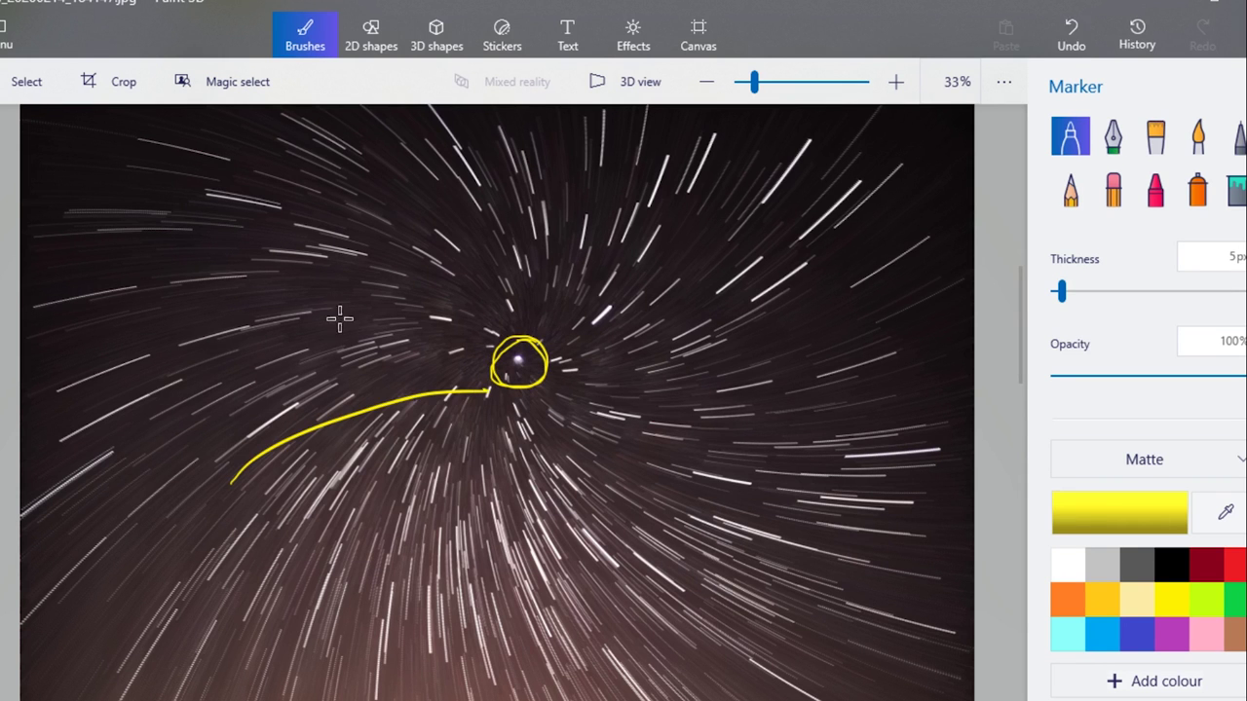
drag(305, 285, 514, 328)
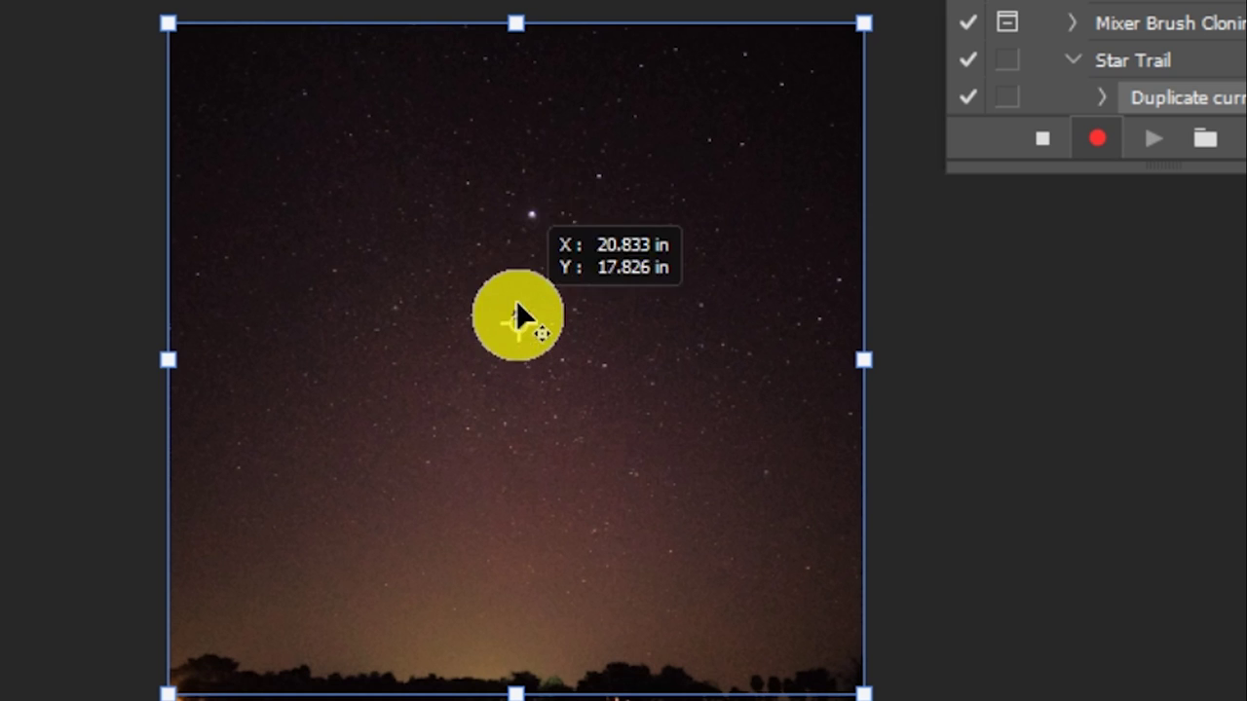
Step: Move the transform's reference point onto the bright star in Photoshop and scale the layer copy to 99.5% in width and height
drag(517, 310, 529, 214)
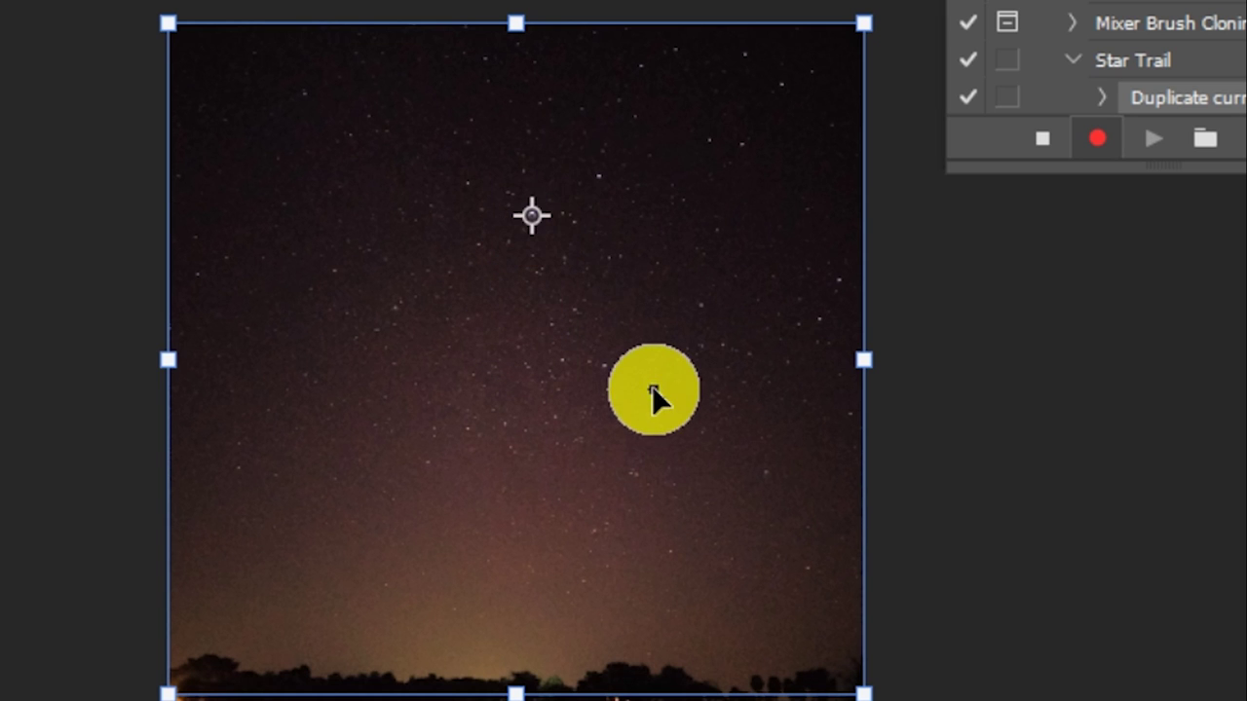
mouse_move(533, 216)
mouse_down()
mouse_move(531, 333)
mouse_move(529, 214)
mouse_up()
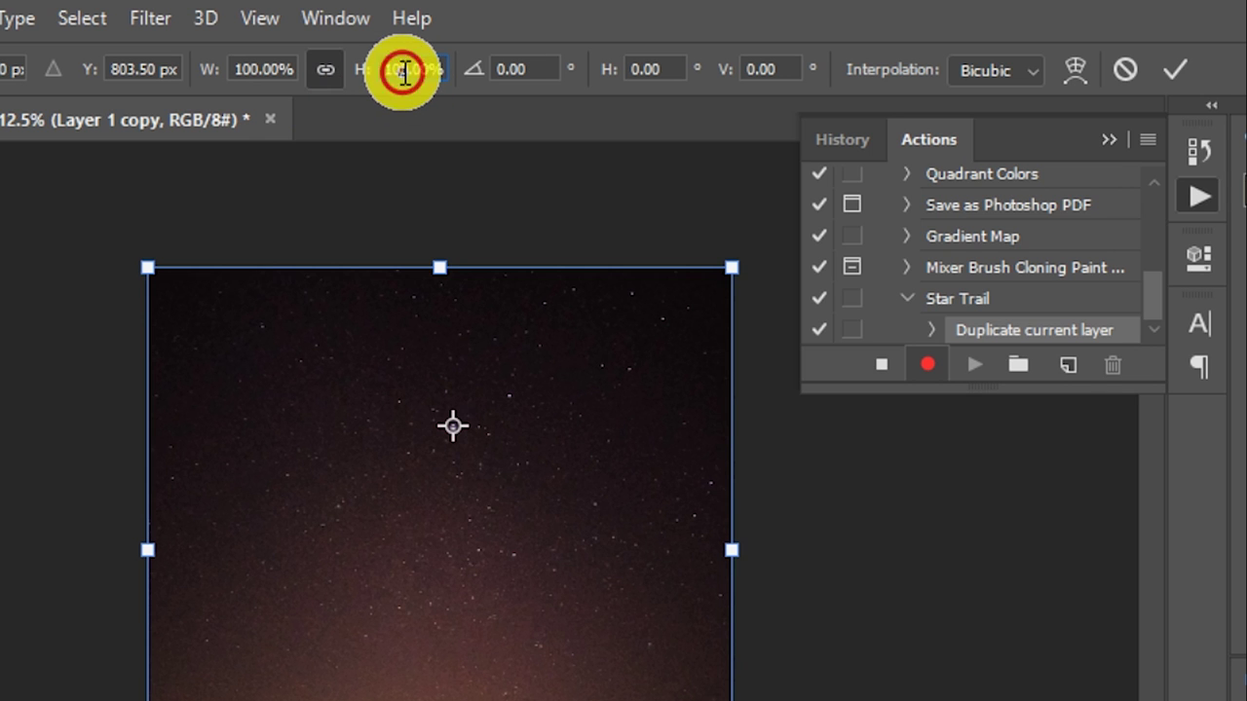
key(Down)
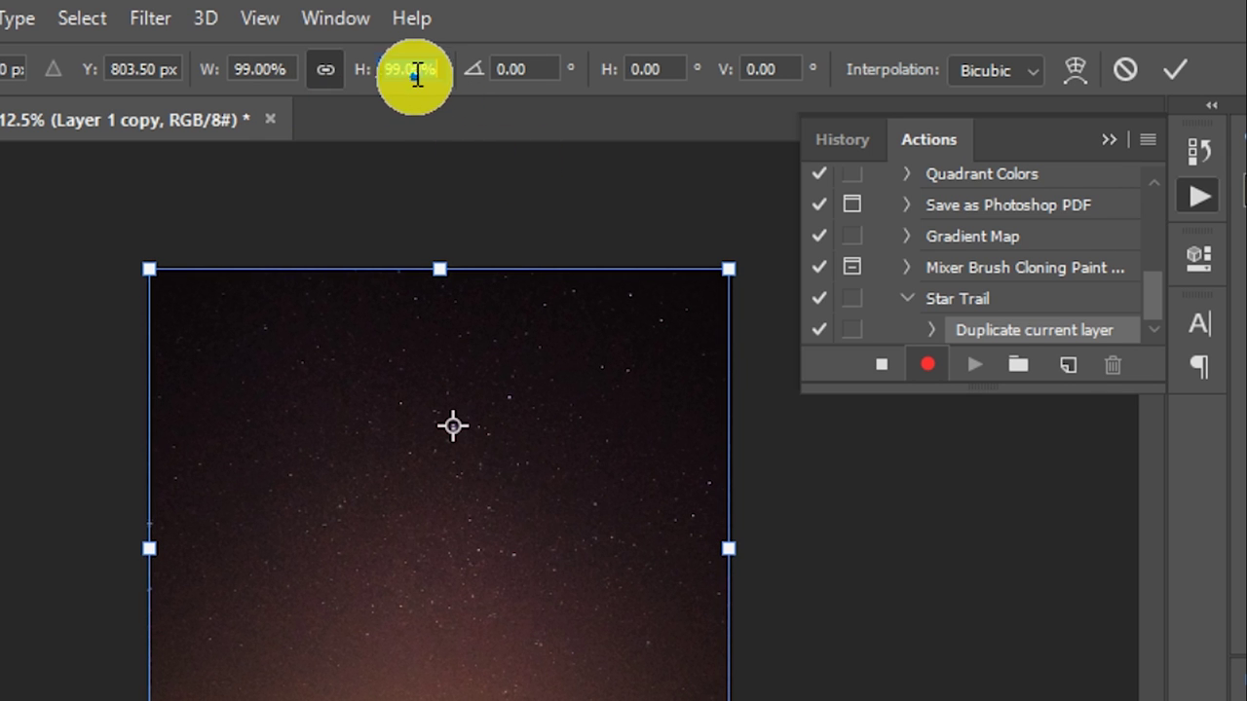
click(415, 70)
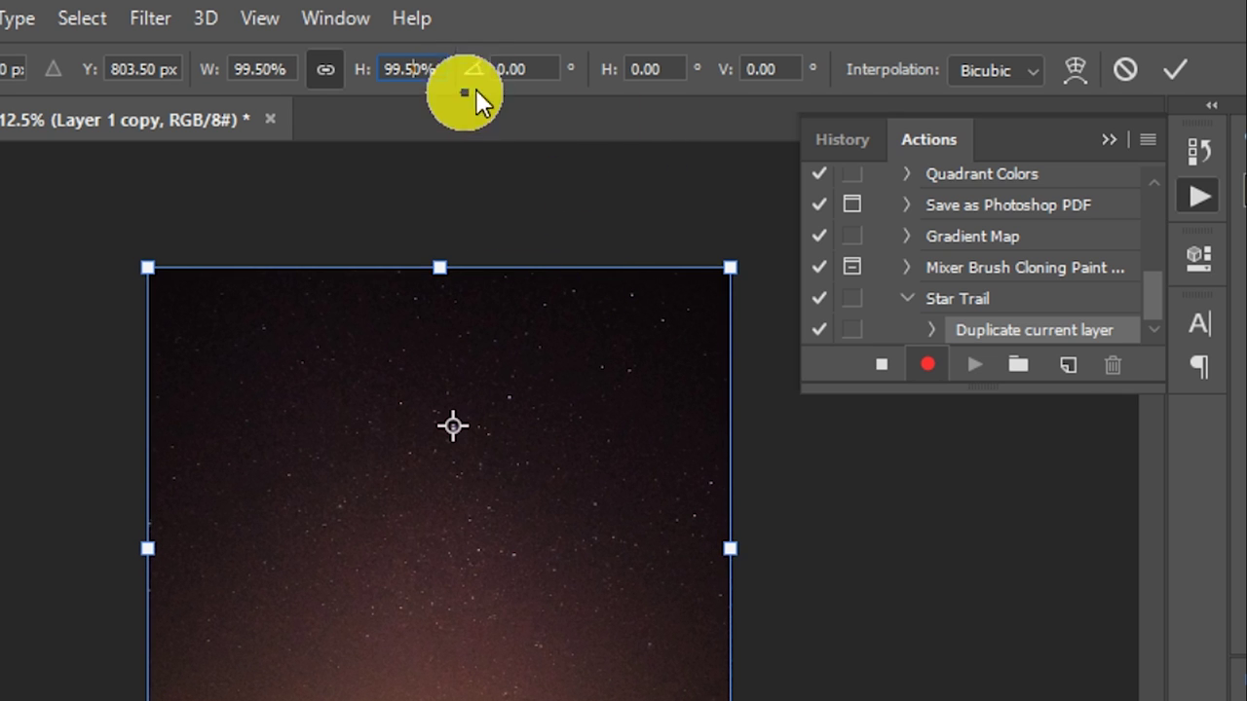
Step: Rotate the layer copy by 0.1° around the bright star and apply the transform
click(534, 70)
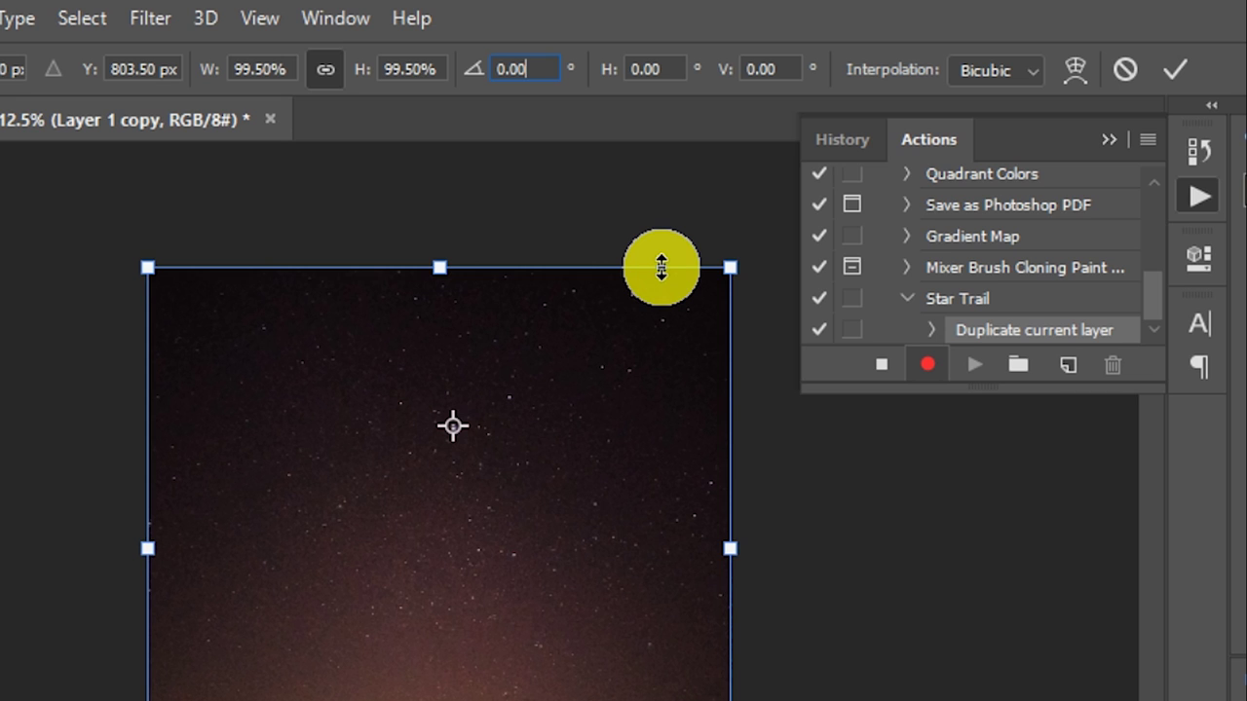
text(1)
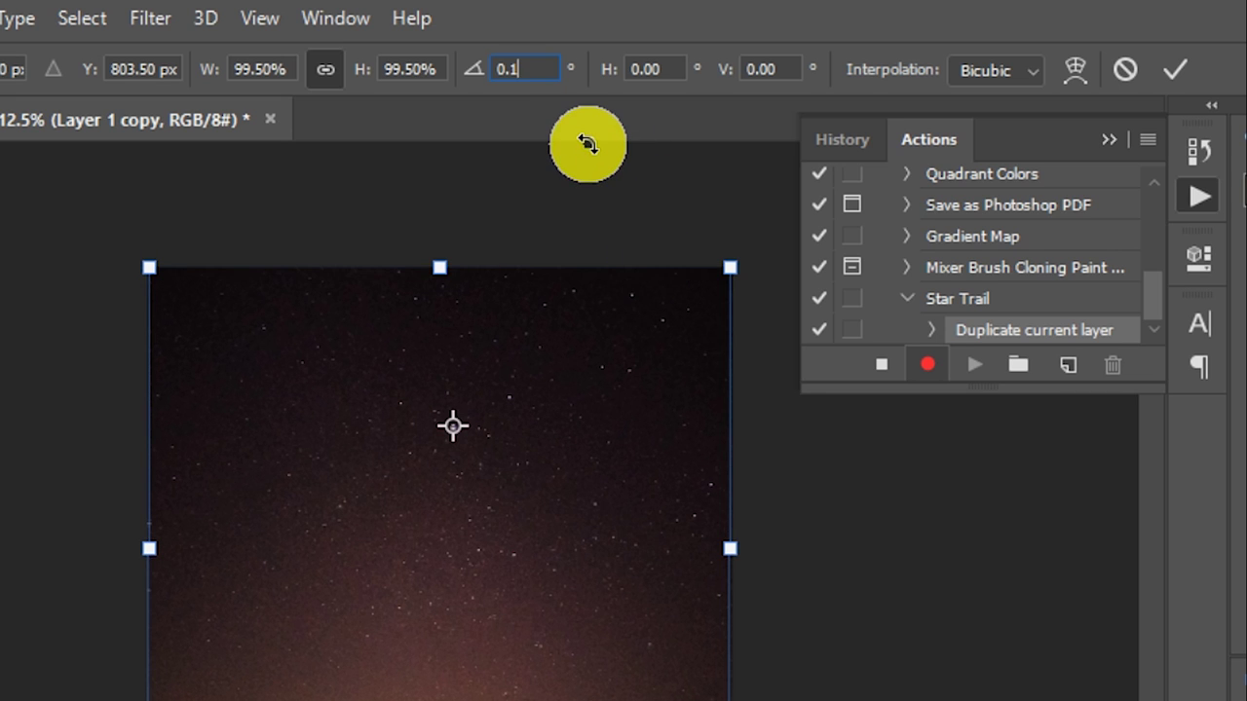
click(1177, 74)
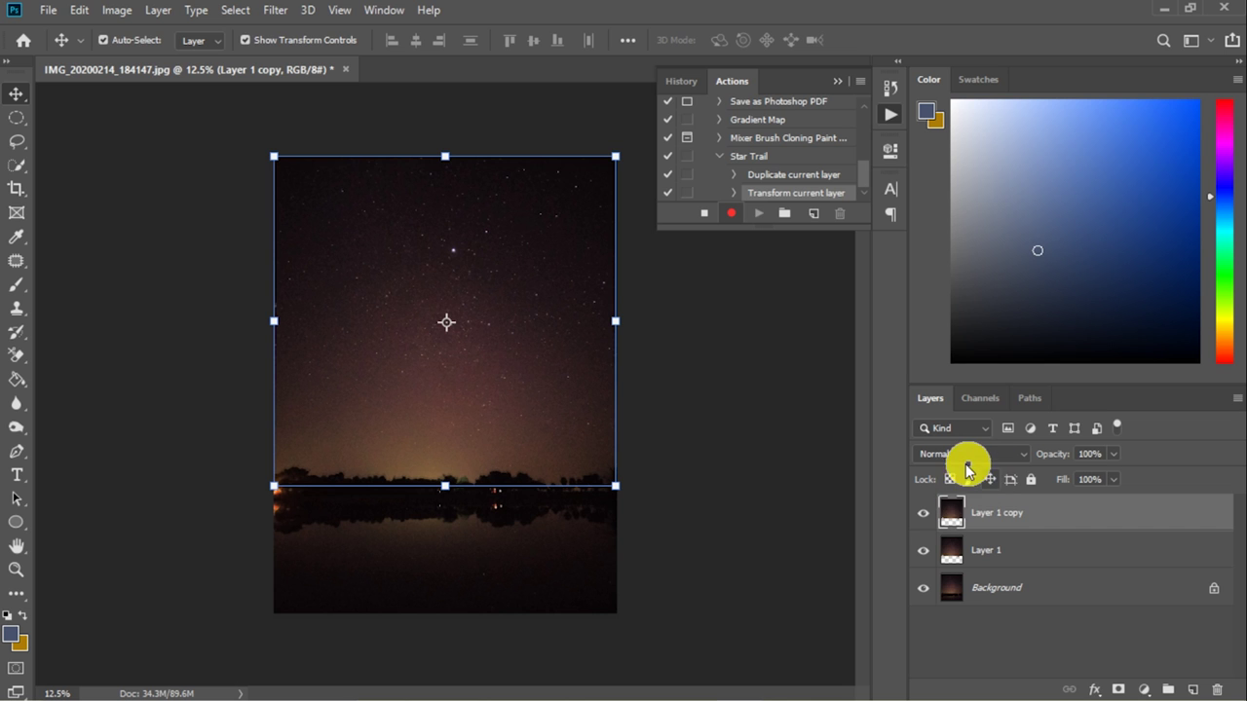
Step: Set the layer copy's blend mode to Lighten and stop recording the Star Trail action
click(962, 455)
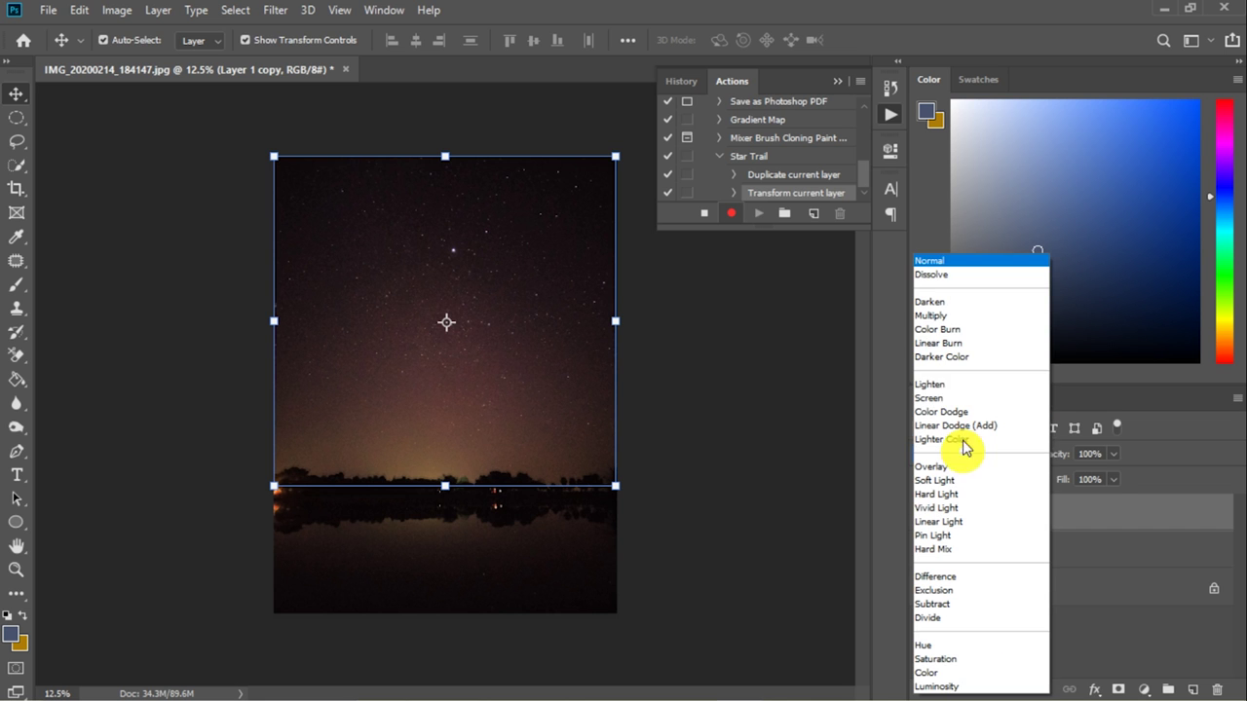
click(949, 386)
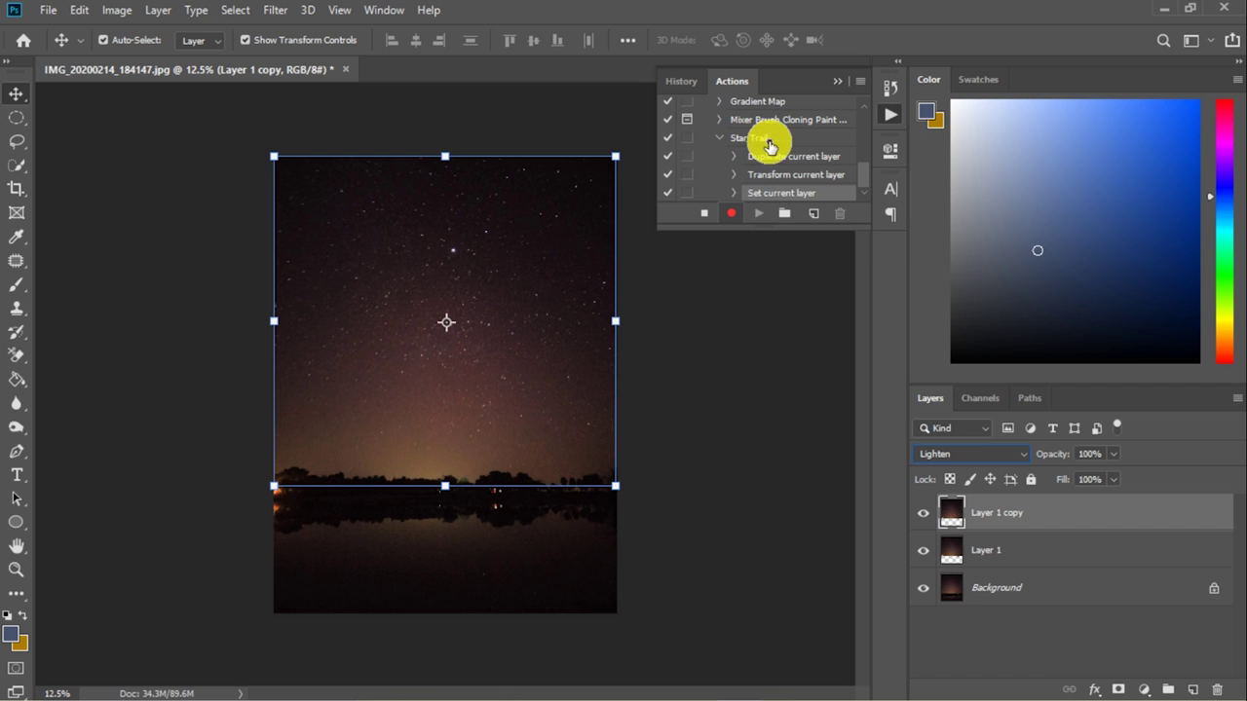
click(720, 222)
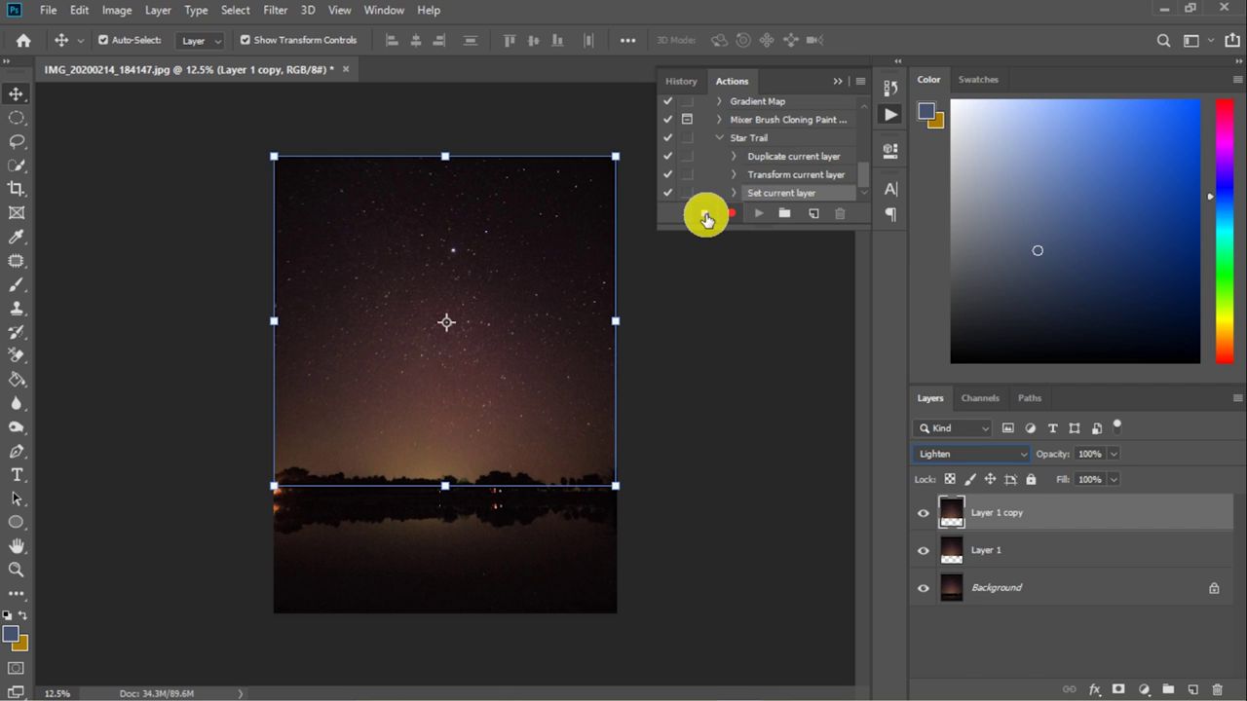
click(704, 212)
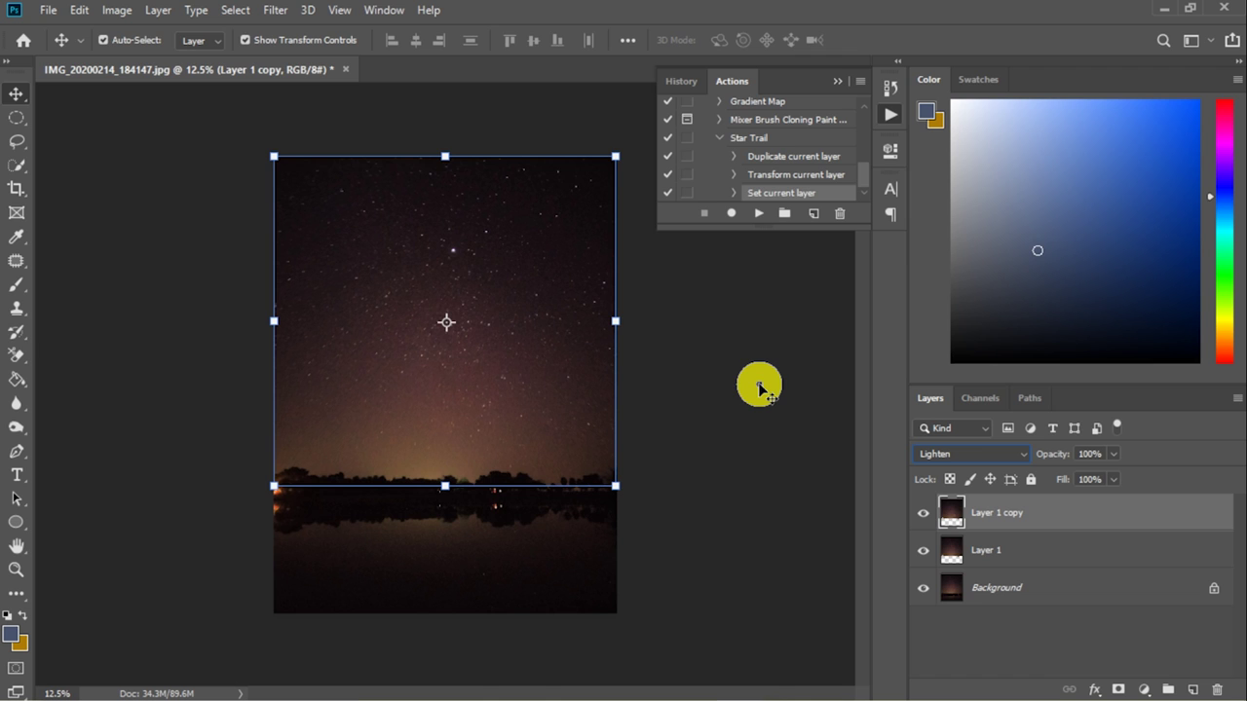
Step: Play the whole Star Trail action to add further transformed copies of the sky layer
click(761, 141)
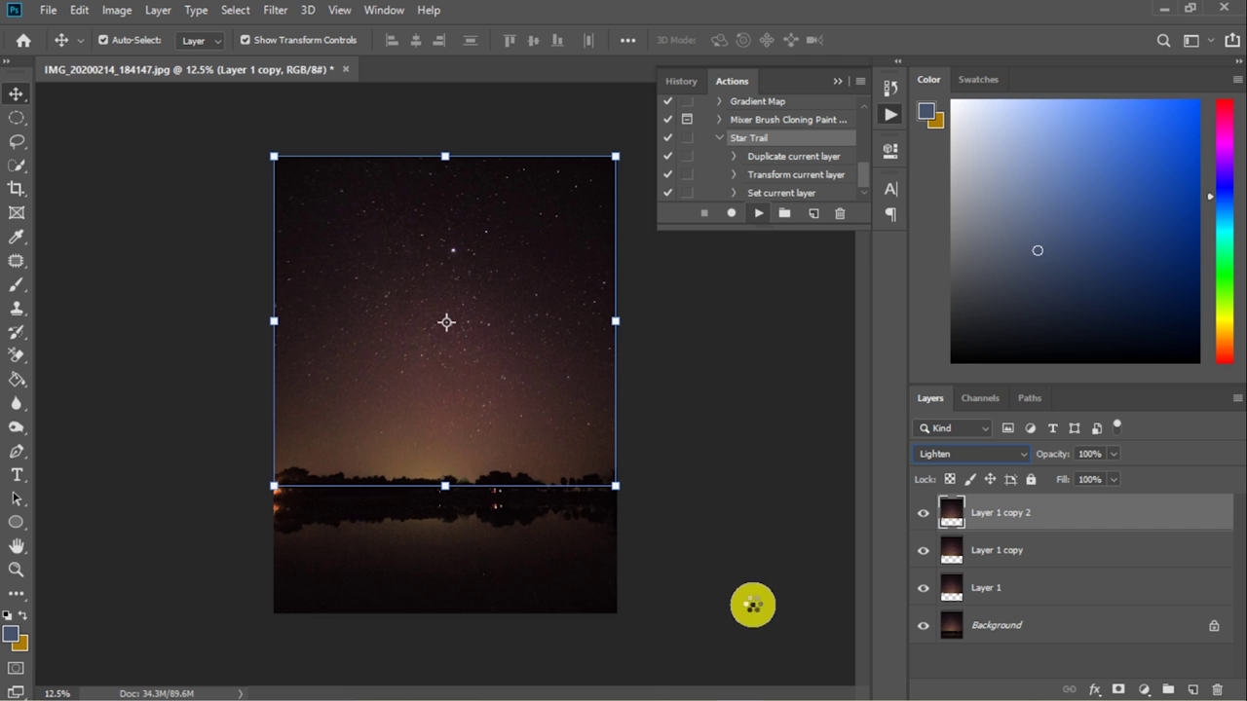
click(759, 216)
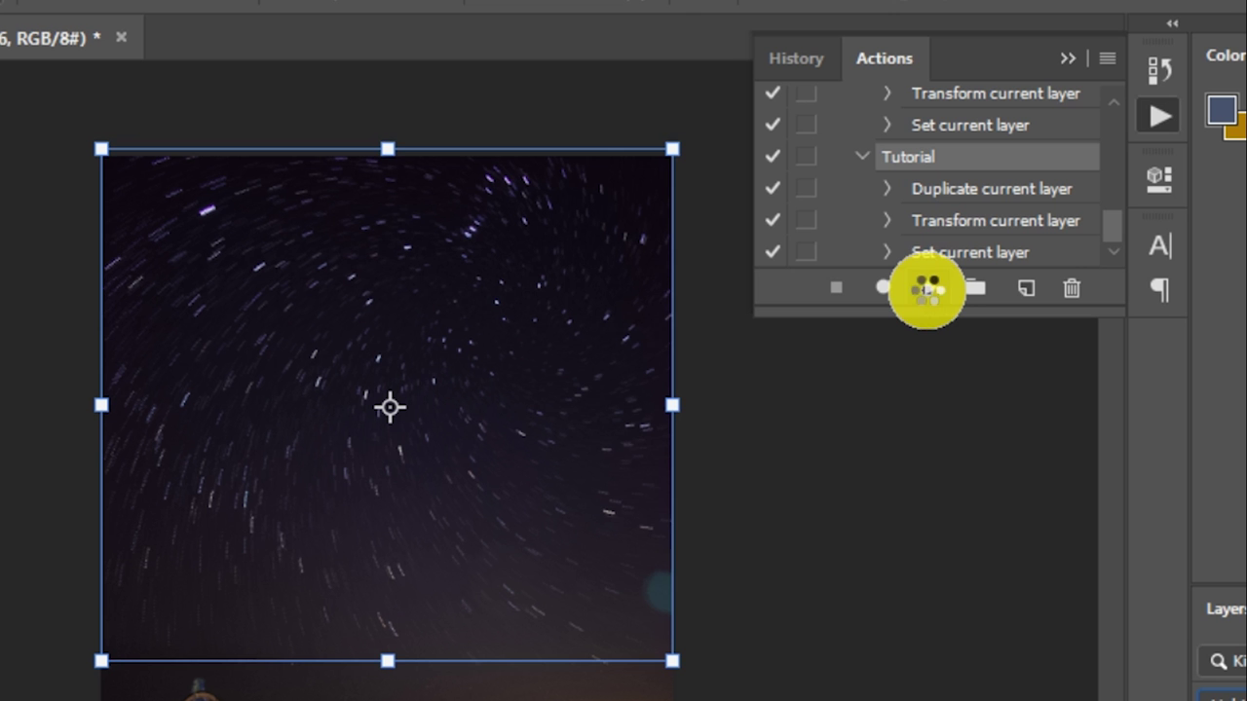
click(756, 215)
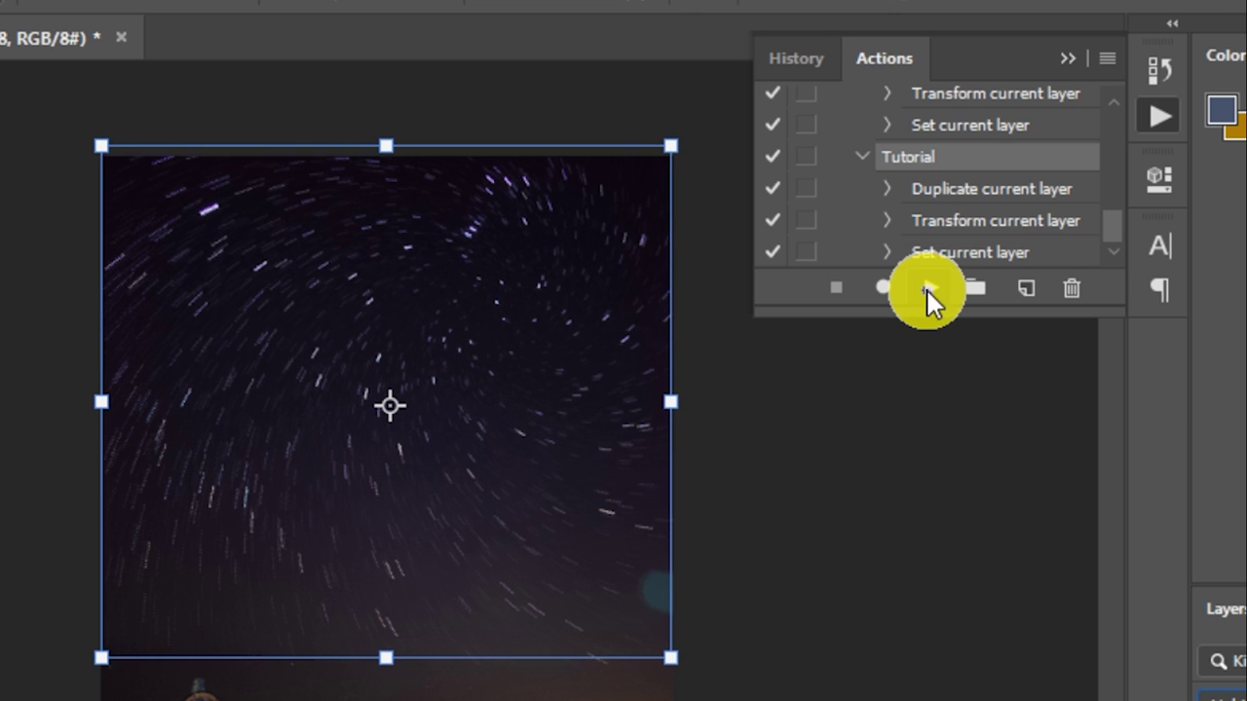
Step: Keep replaying the recorded action until the stack reaches Layer 1 copy 40, and collapse the list of actions
click(927, 288)
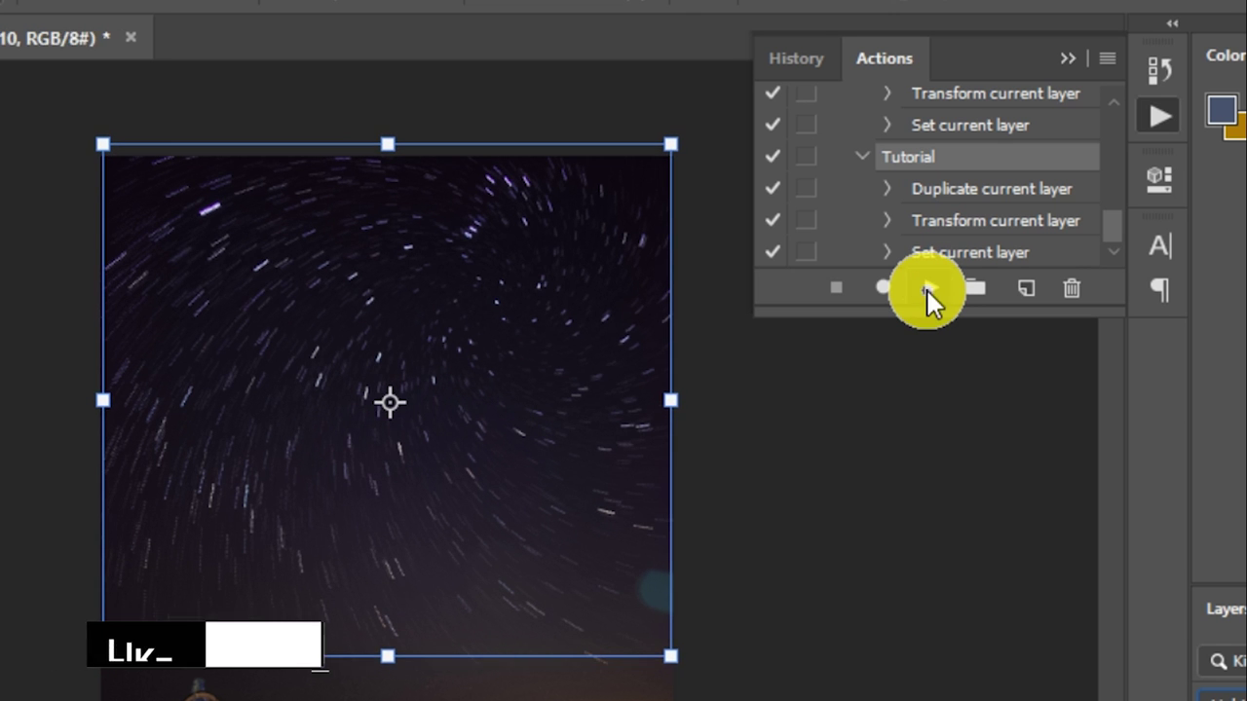
click(928, 290)
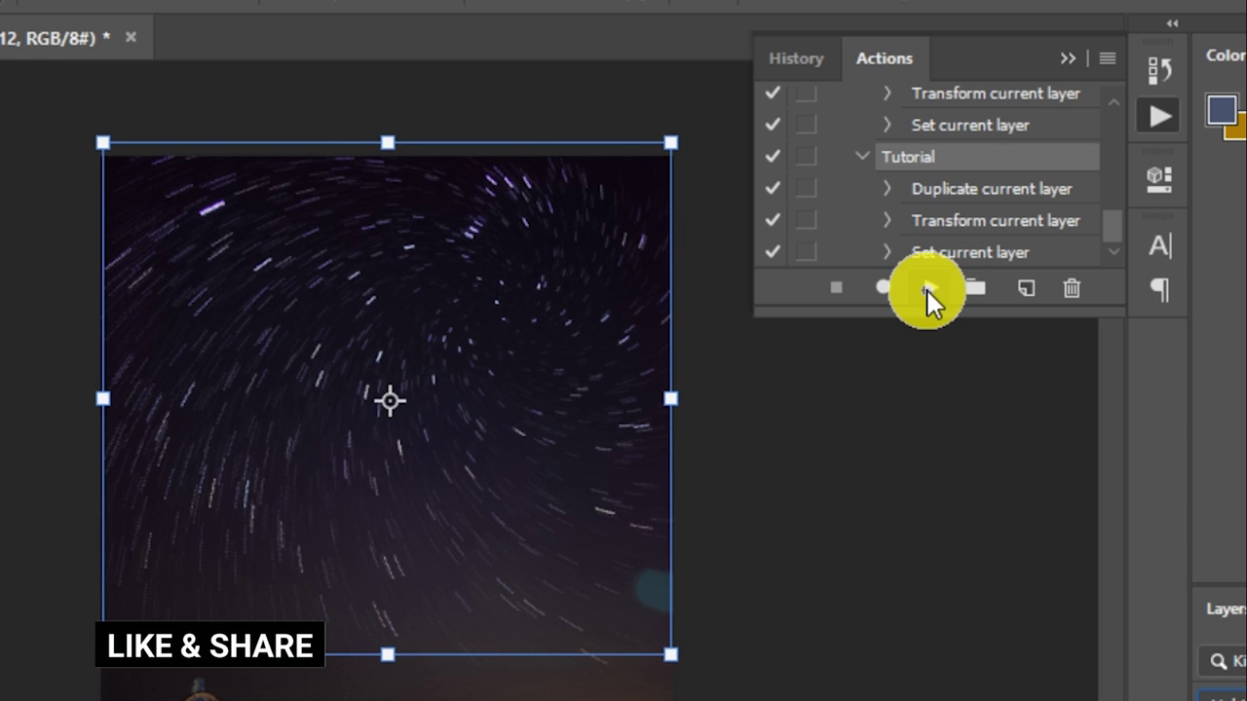
click(927, 290)
click(927, 290)
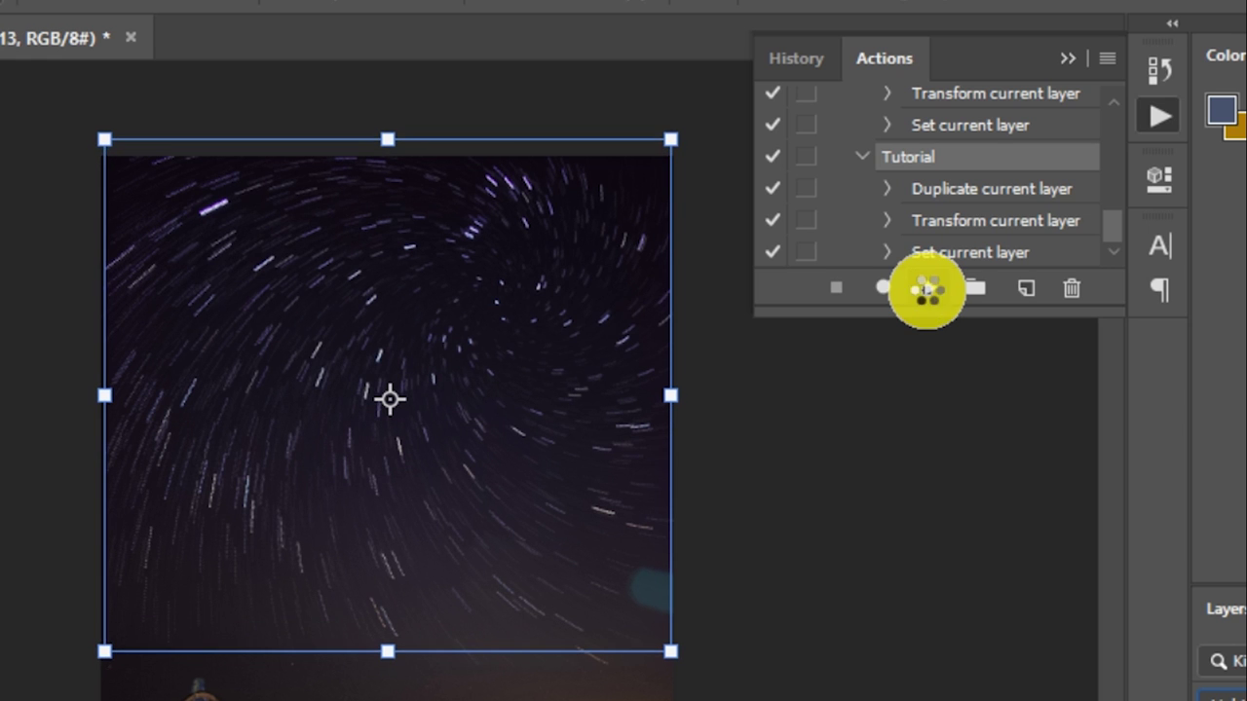
click(927, 290)
click(927, 291)
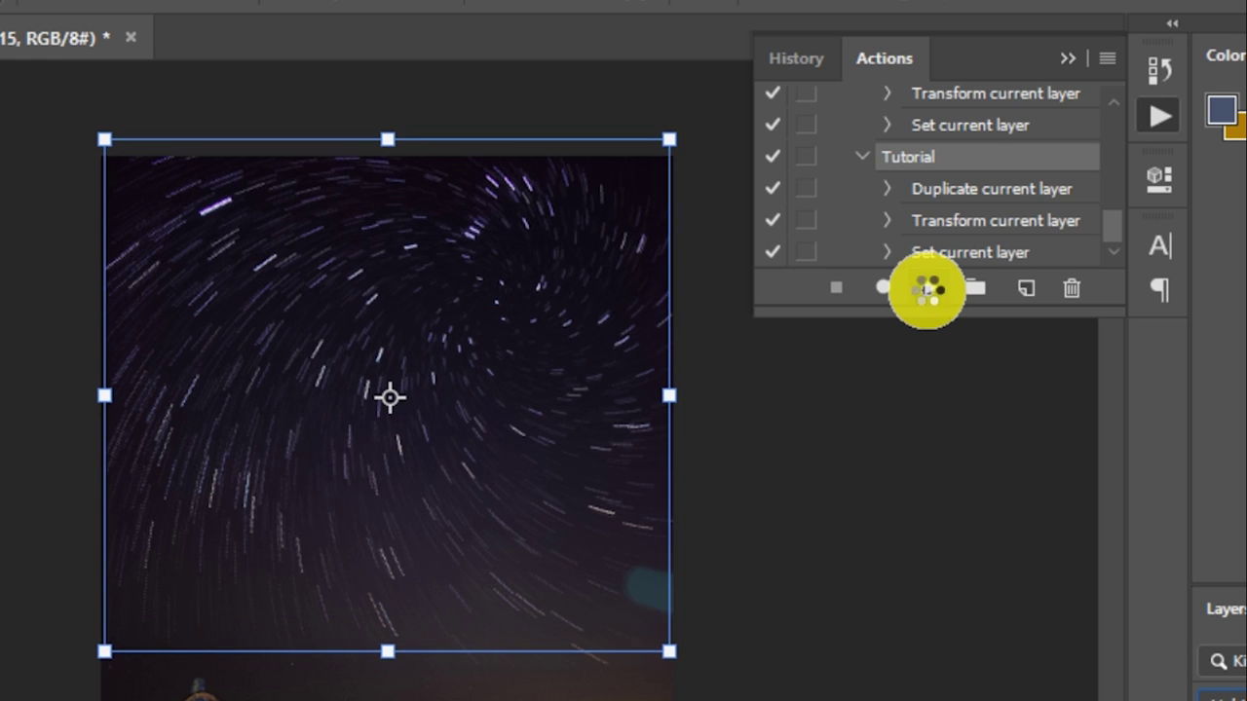
click(928, 290)
click(928, 290)
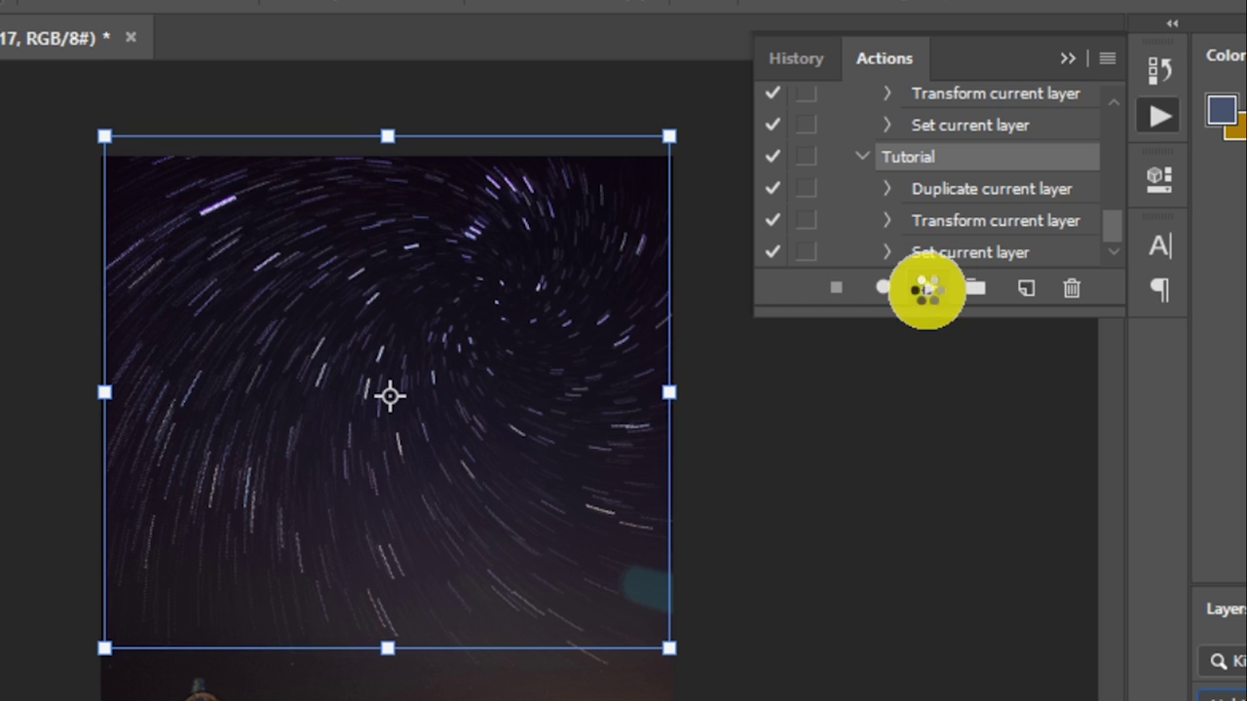
click(928, 290)
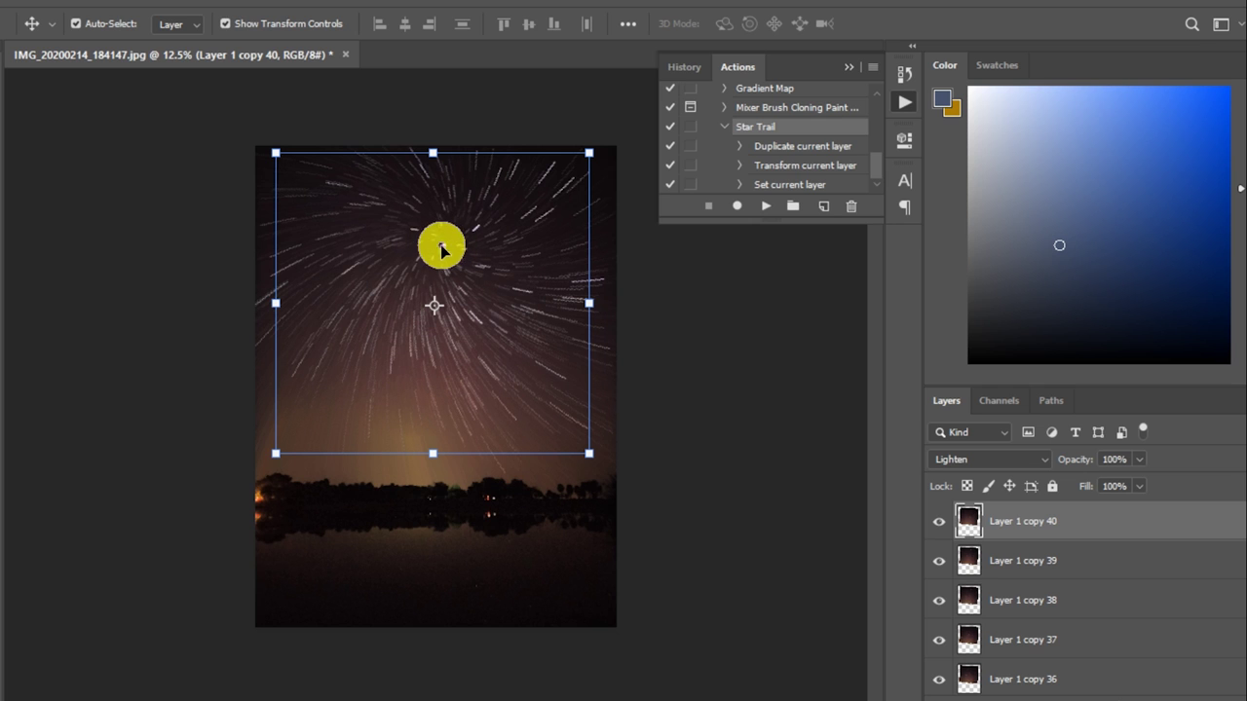
click(850, 72)
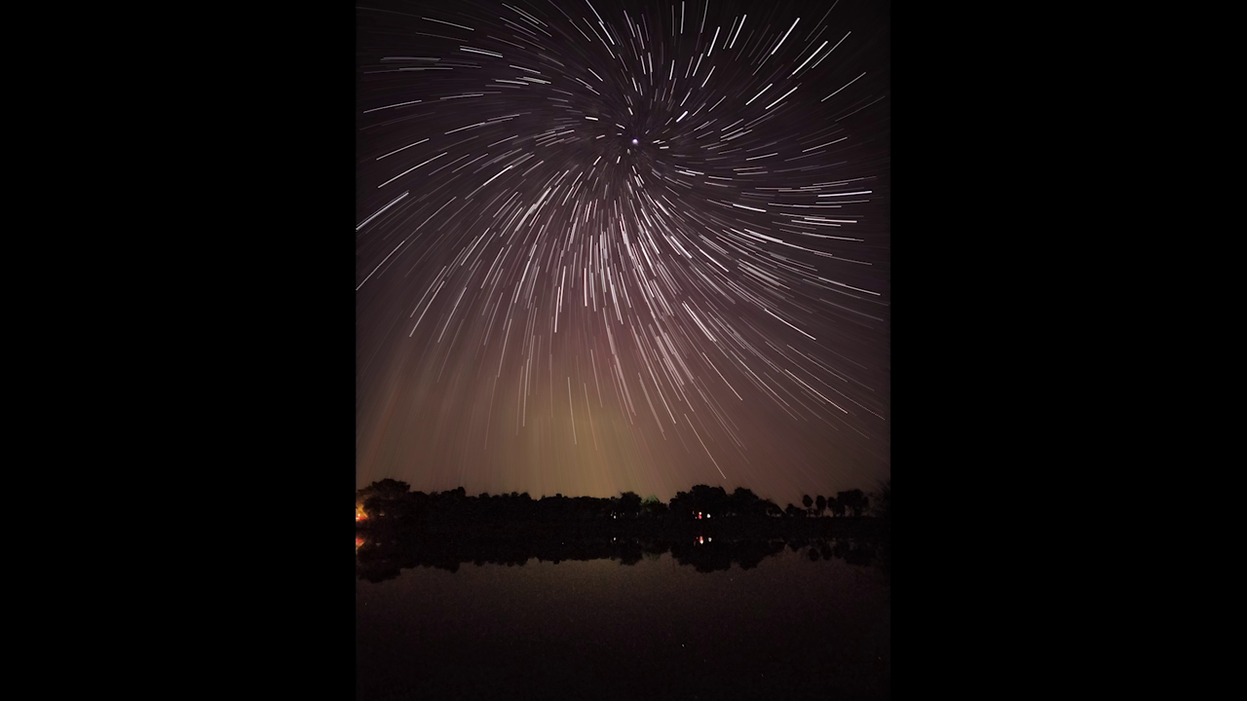